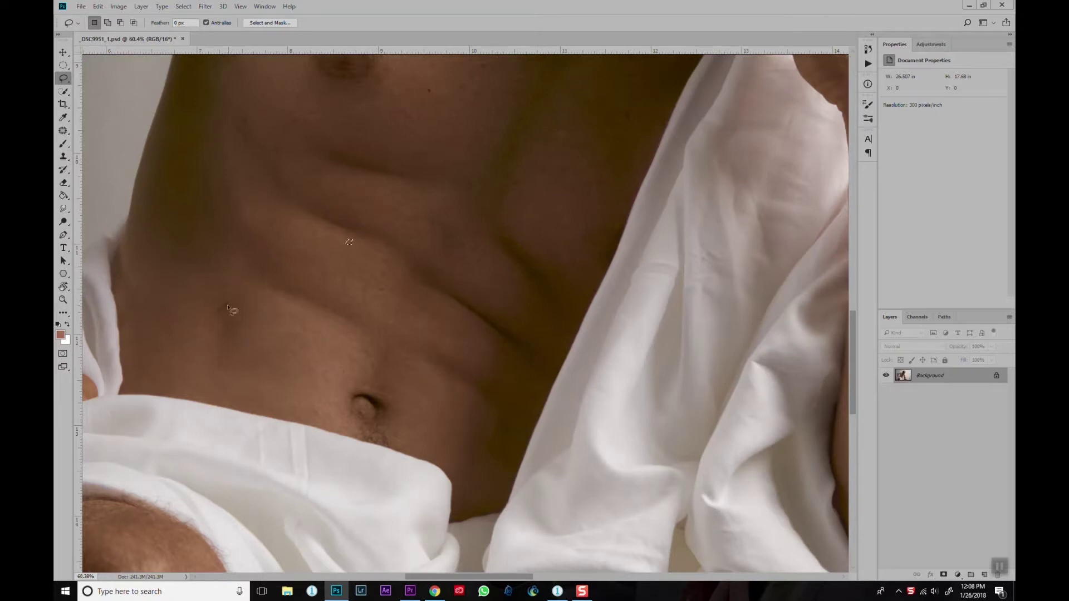
Clear the leftover lasso selection and look over the photo of the seated man.
scroll(256, 263, "up", 3)
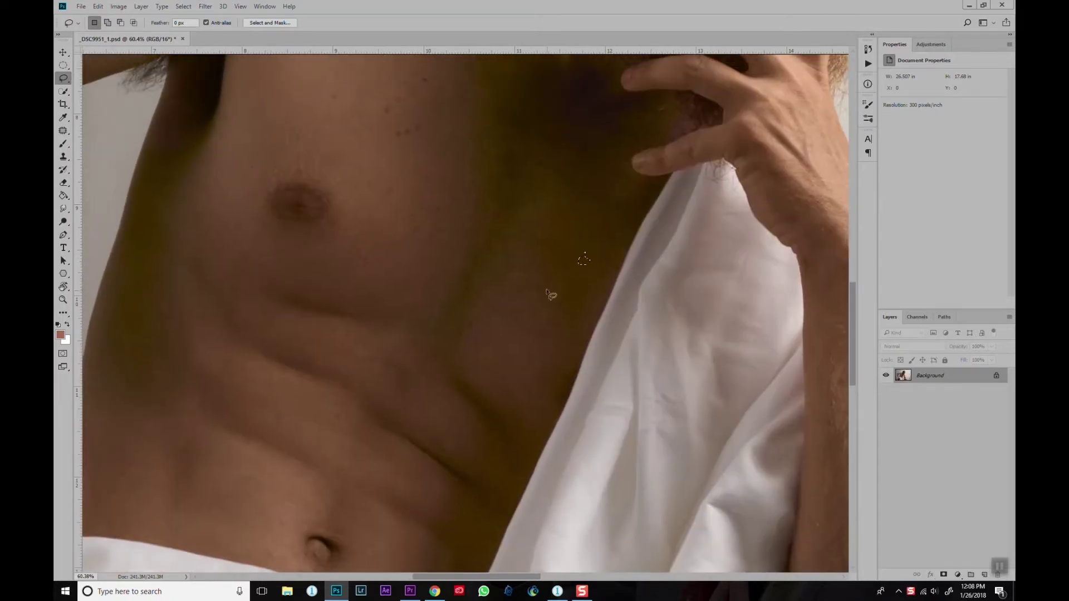
scroll(392, 151, "up", 2)
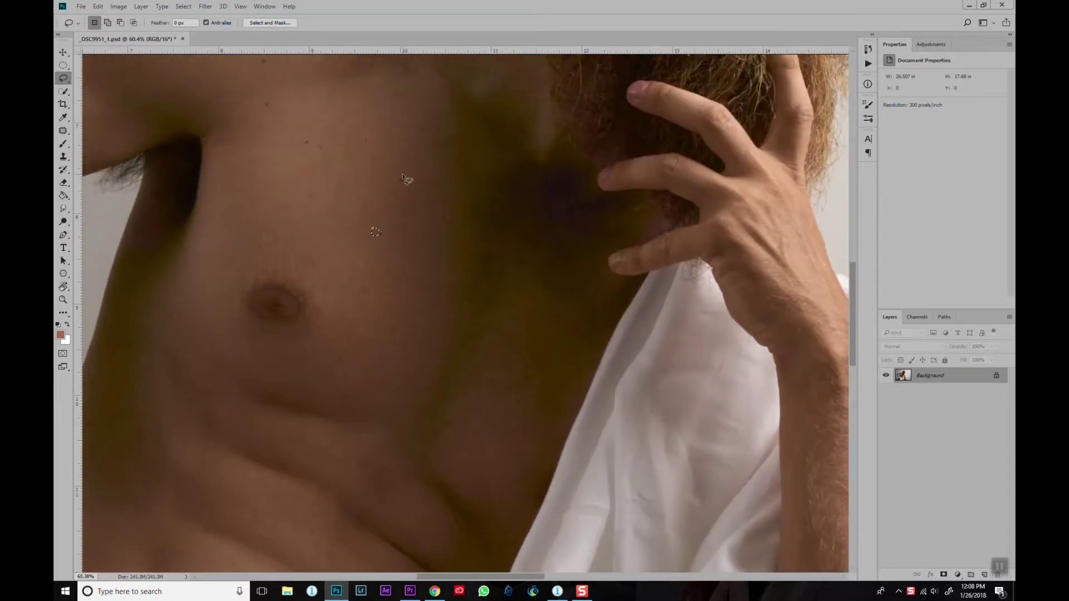
left_click(408, 280)
scroll(420, 226, "up", 3)
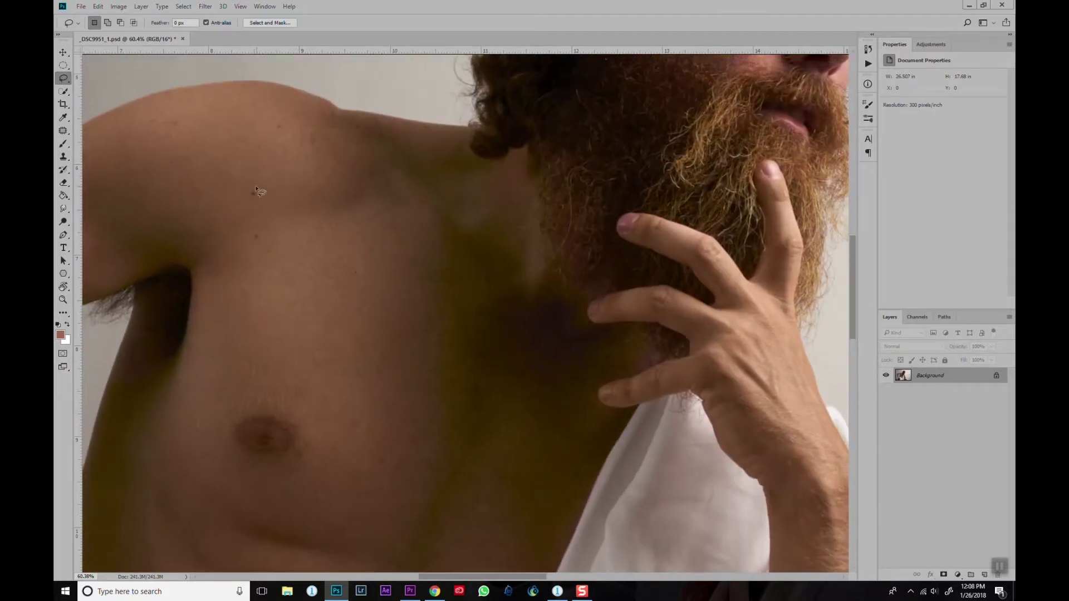
scroll(334, 167, "left", 8)
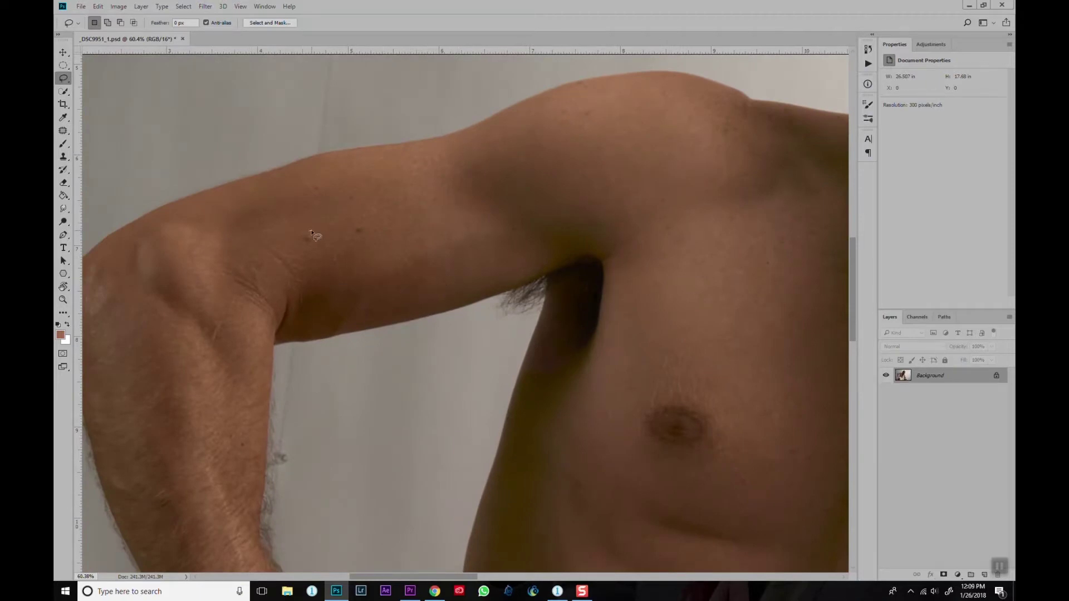
scroll(675, 256, "right", 10)
scroll(557, 289, "up", 5)
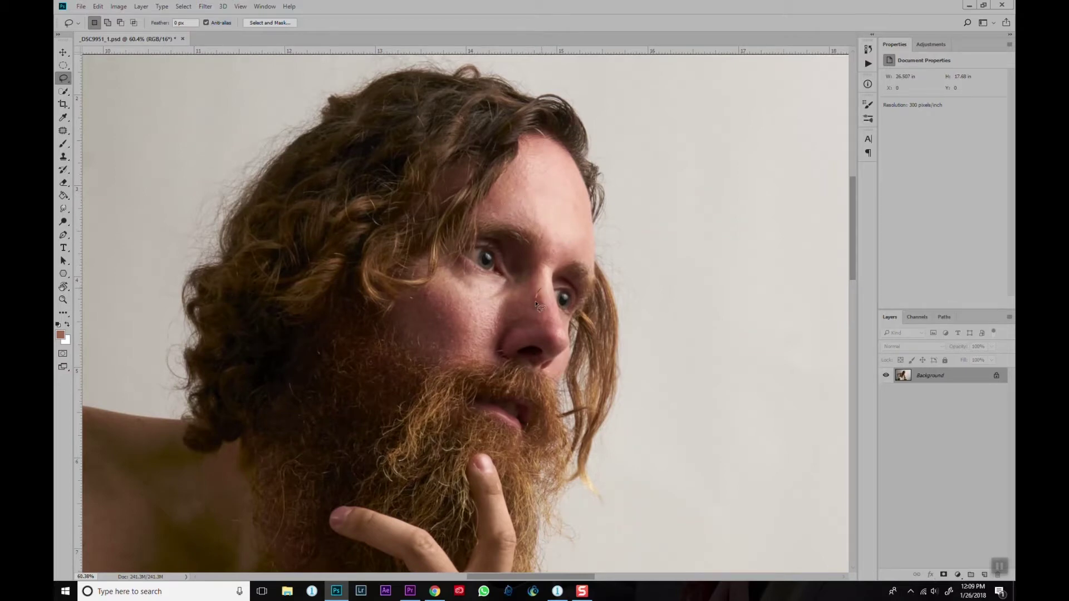
scroll(535, 246, "down", 5)
scroll(501, 268, "up", 5)
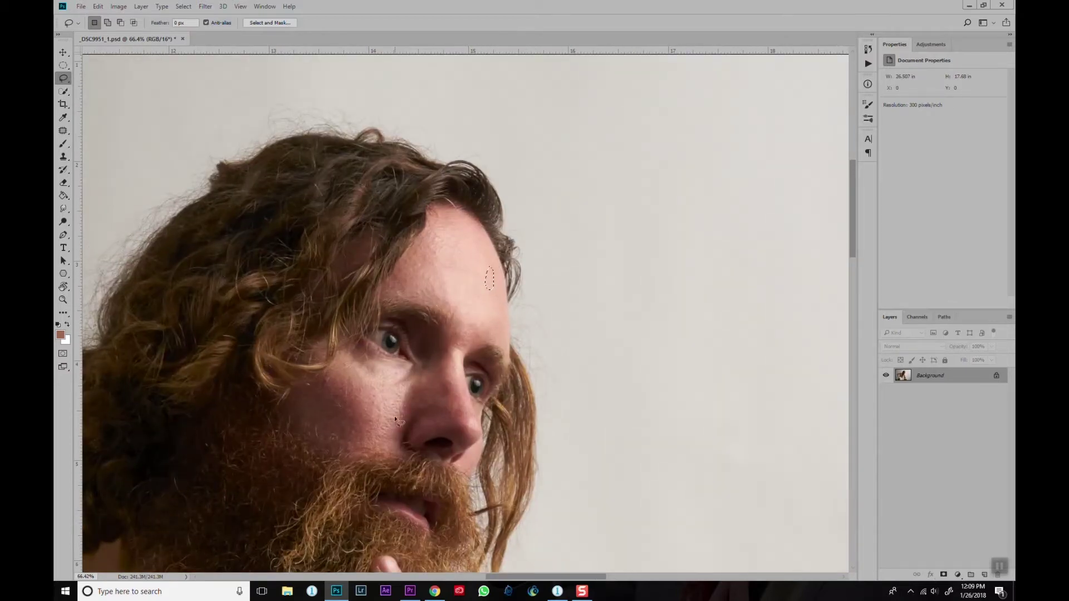
scroll(395, 420, "down", 5)
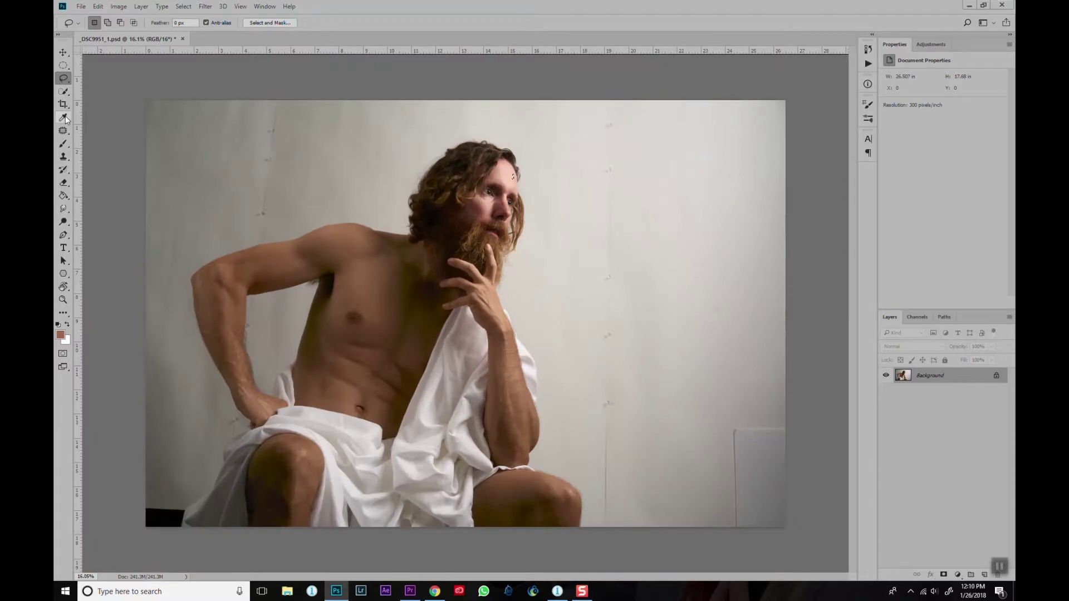
Paint a Quick Selection over the wall background around the man.
left_click(64, 91)
left_click_drag(605, 176, 179, 374)
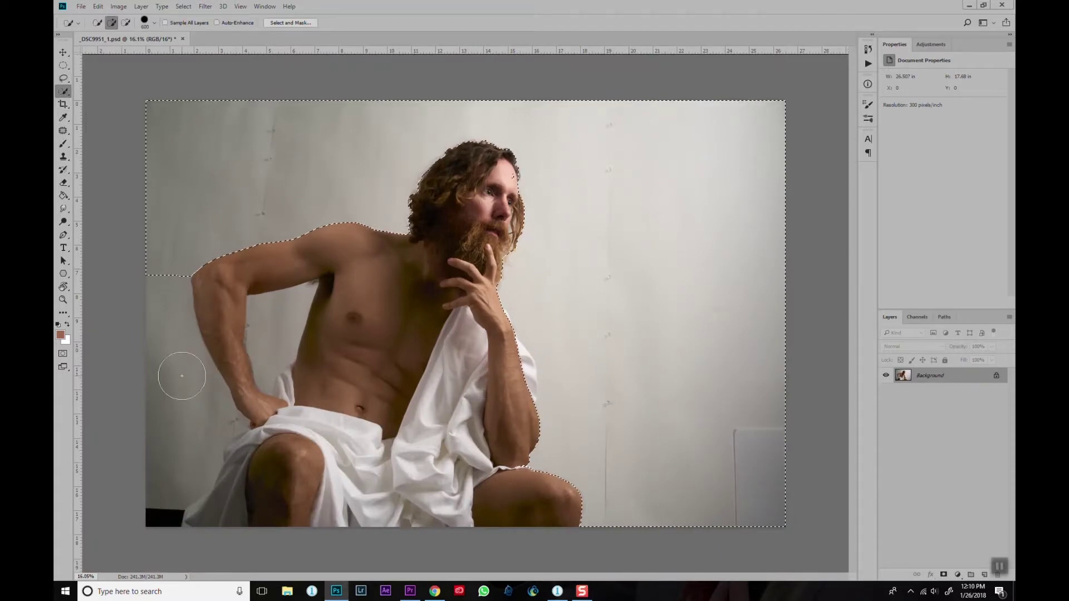
scroll(504, 170, "up", 8)
key("bracketleft")
key("bracketleft")
key("bracketleft")
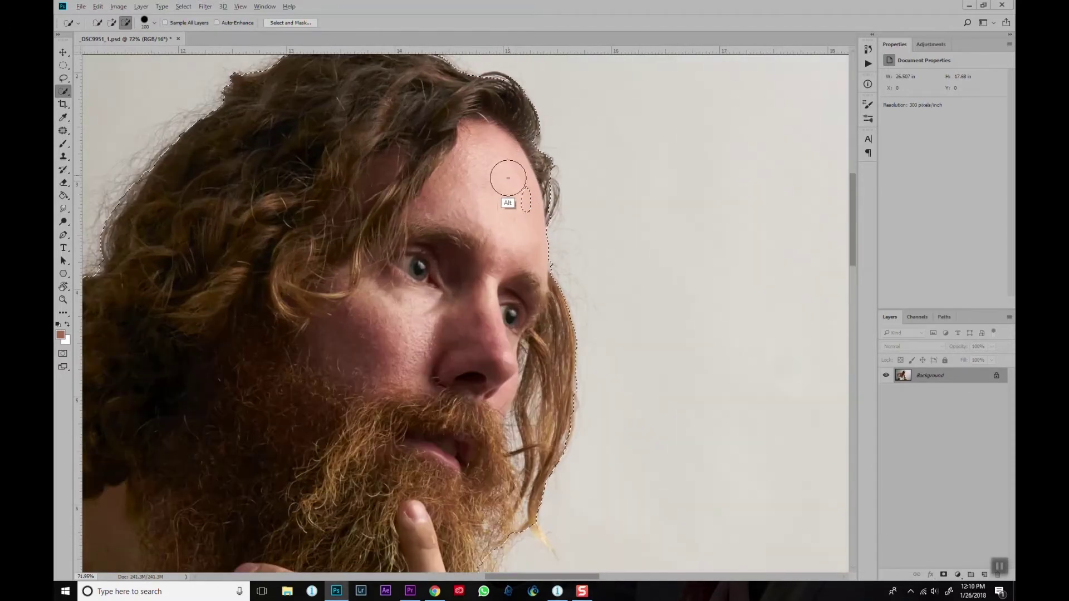
scroll(499, 462, "down", 5)
scroll(446, 278, "down", 5)
key("bracketleft")
key("bracketleft")
Subtract the sleeve, knee and white drape from the wall selection.
left_click_drag(491, 212, 553, 478)
left_click_drag(529, 437, 518, 223)
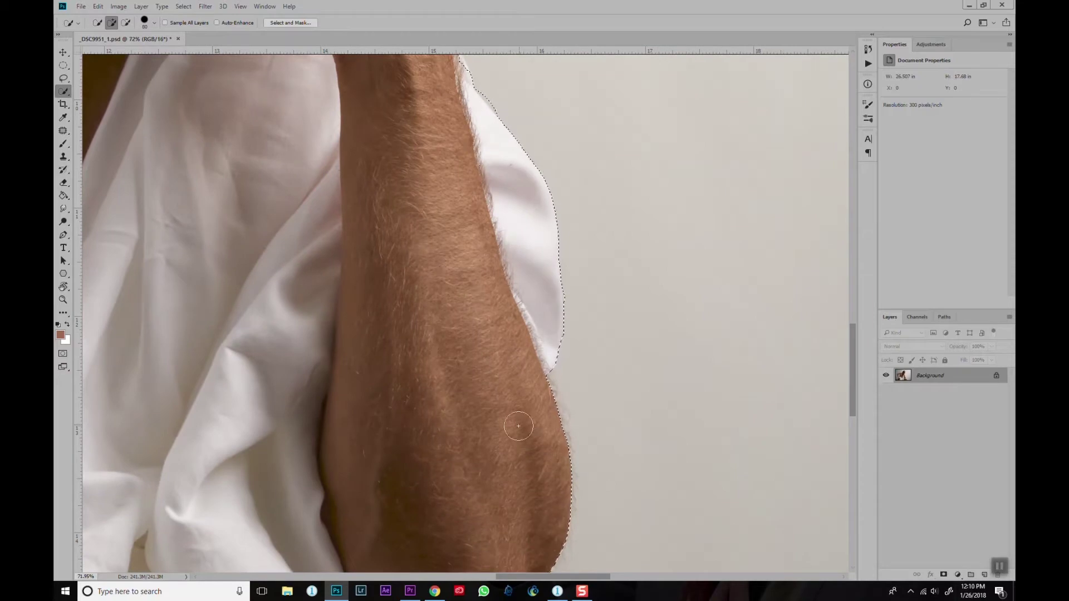
left_click_drag(557, 501, 464, 334)
scroll(461, 430, "left", 10)
scroll(594, 348, "down", 5)
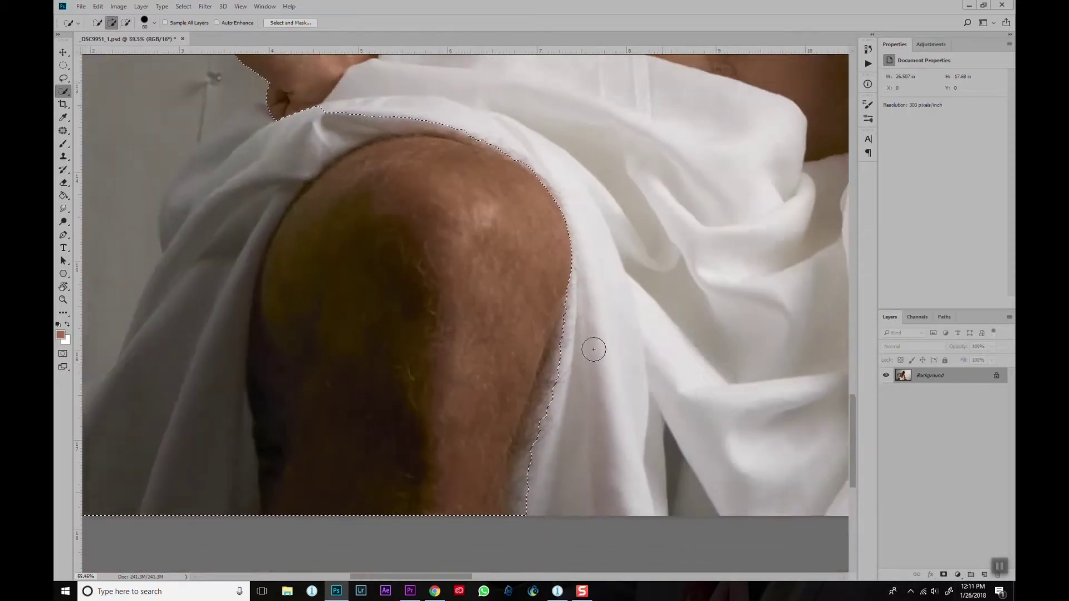
scroll(474, 289, "down", 2, "alt")
key("bracketright")
key("bracketright")
key("bracketright")
left_click_drag(474, 289, 572, 232)
key("bracketleft")
key("bracketleft")
key("bracketleft")
left_click_drag(256, 300, 394, 245)
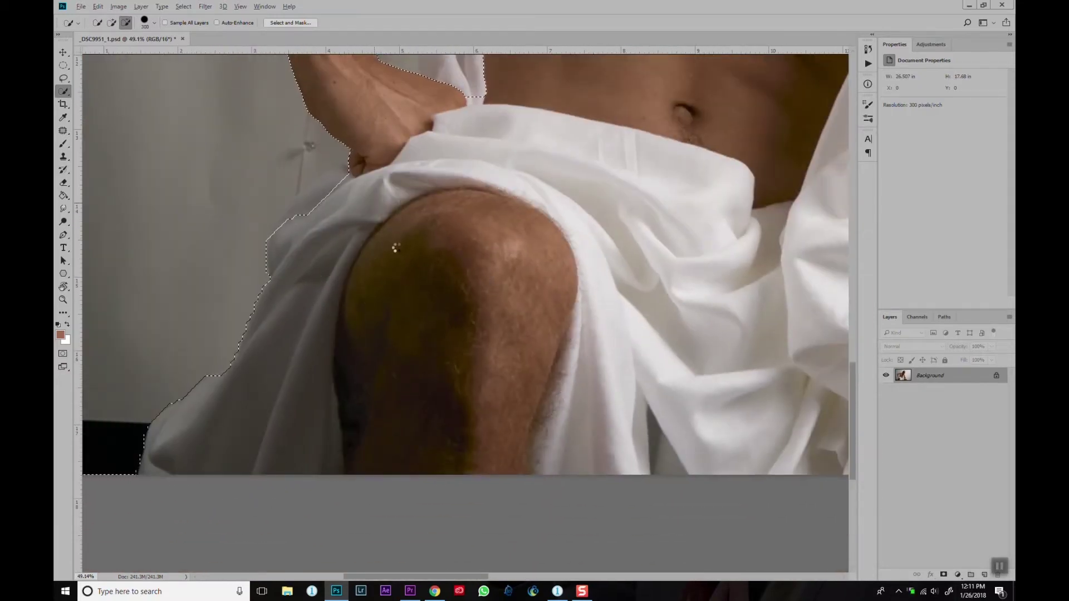
Check the selection edges close up with a smaller brush, then fit the image on screen.
scroll(468, 369, "up", 3)
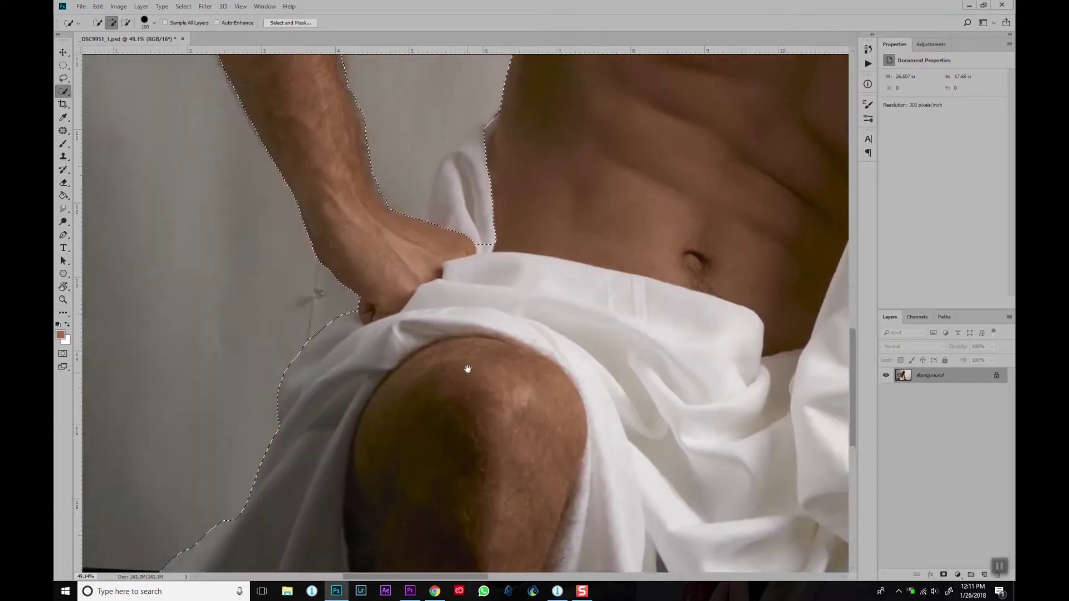
scroll(440, 311, "up", 2)
scroll(370, 232, "up", 1, "alt")
scroll(362, 228, "up", 1, "alt")
key("bracketleft")
key("bracketleft")
key("bracketleft")
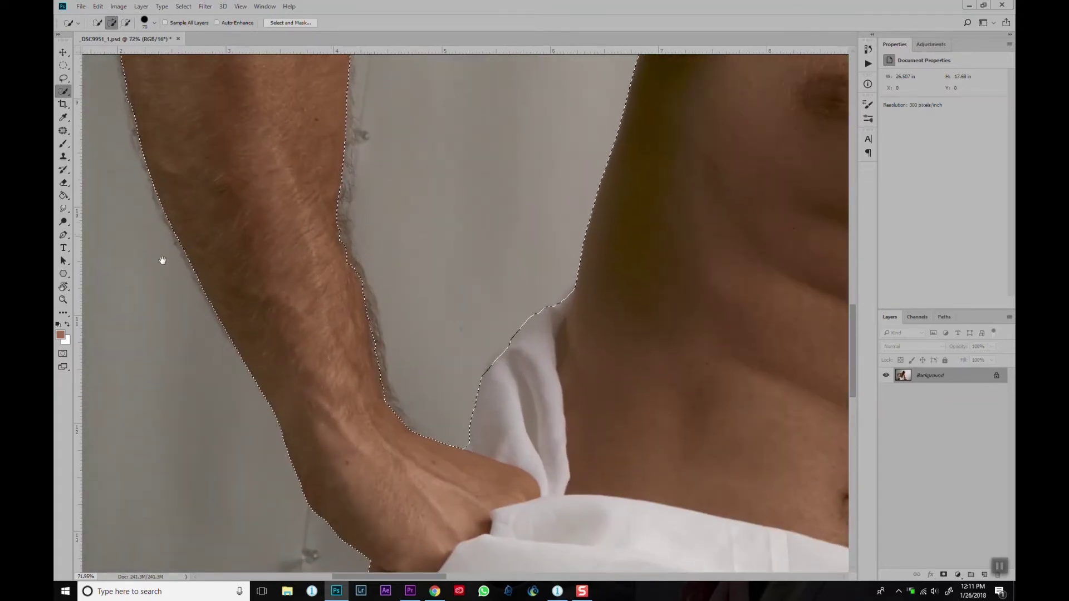
scroll(139, 229, "up", 2)
scroll(599, 310, "down", 2, "alt")
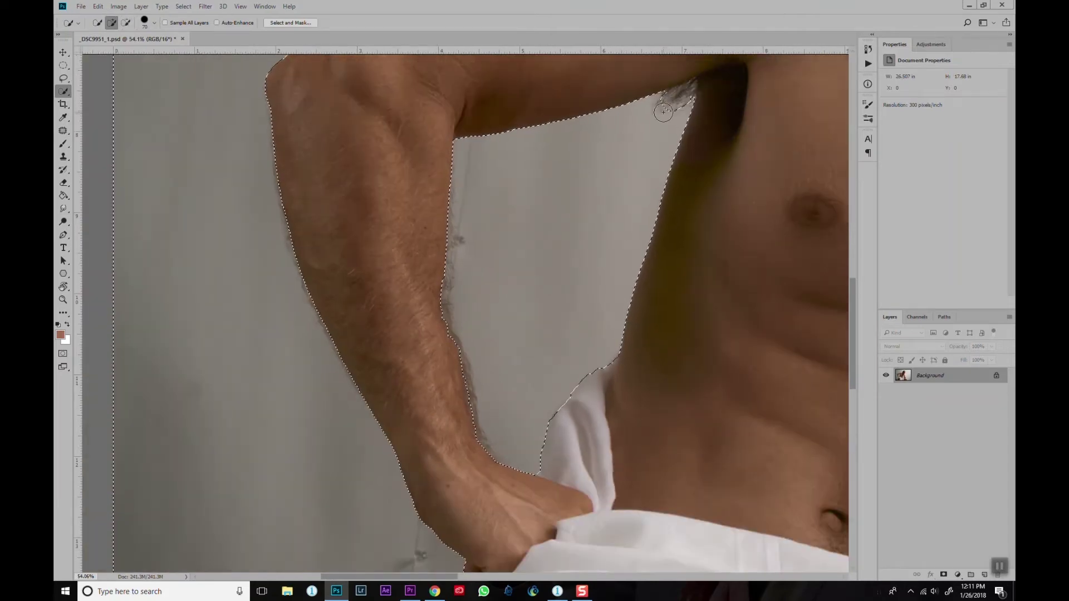
key("ctrl+0")
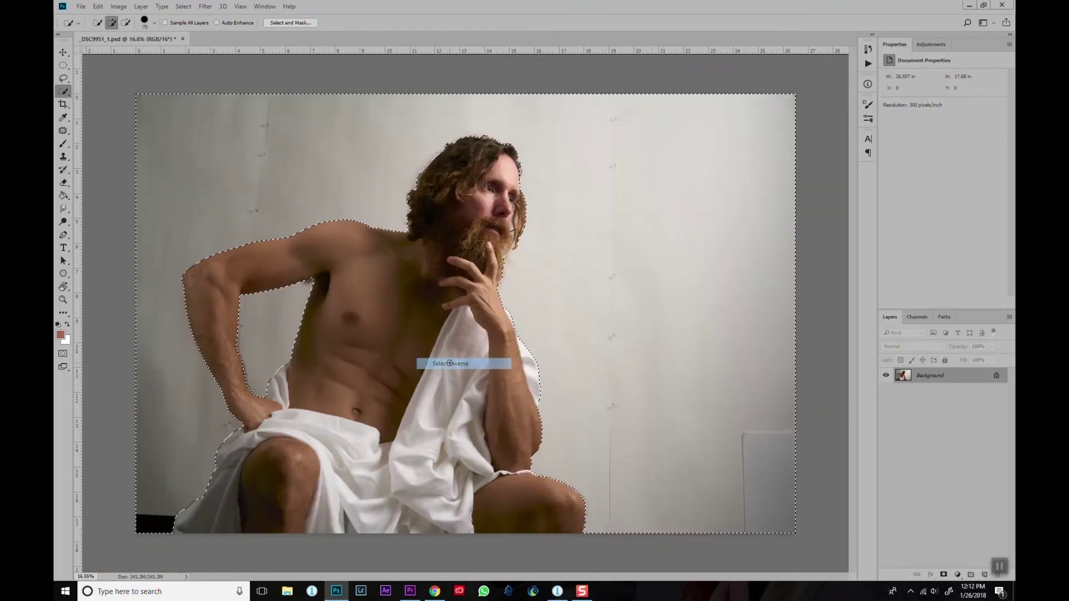
Select the man instead of the wall and output him as a new layer with layer mask.
key("ctrl+alt+r")
scroll(540, 199, "up", 10, "alt")
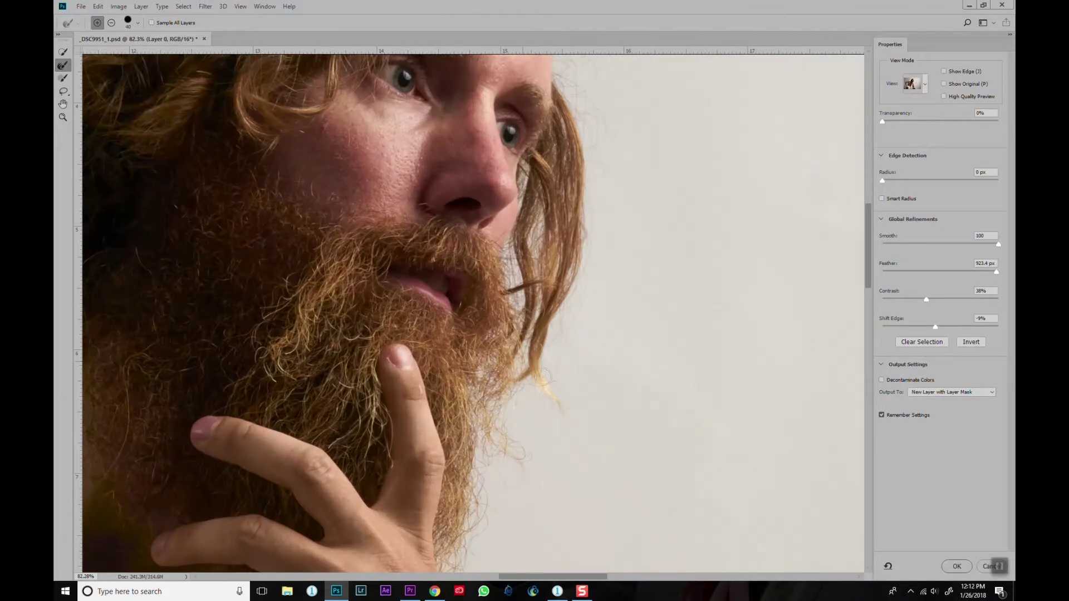
left_click(958, 566)
key("ctrl+0")
scroll(576, 564, "up", 8, "alt")
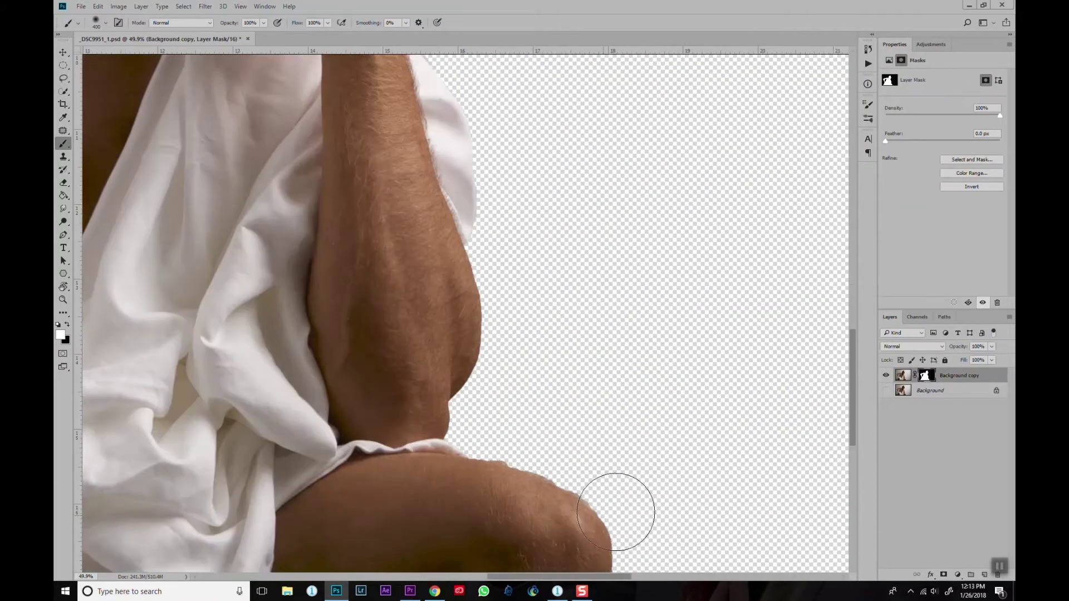
Paint black on the layer mask to hide the white halo on the shoulder.
key("bracketleft")
key("bracketleft")
key("bracketleft")
key("x")
left_click_drag(582, 464, 557, 440)
right_click(590, 463)
key("Escape")
right_click(580, 472)
Rotate the view and mask out the light fringe along the jaw, shoulder and arm.
key("r")
left_click_drag(686, 272, 540, 471)
left_click_drag(605, 247, 527, 382)
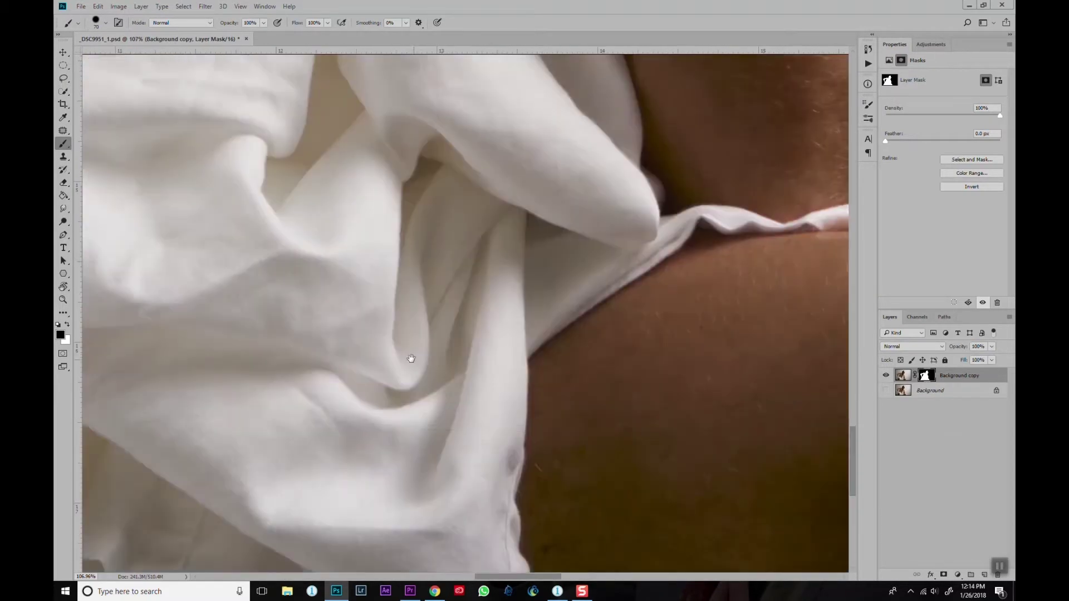
mouse_move(410, 358)
left_mouse_down()
mouse_move(501, 512)
mouse_move(343, 294)
left_mouse_up()
left_click_drag(258, 191, 329, 384)
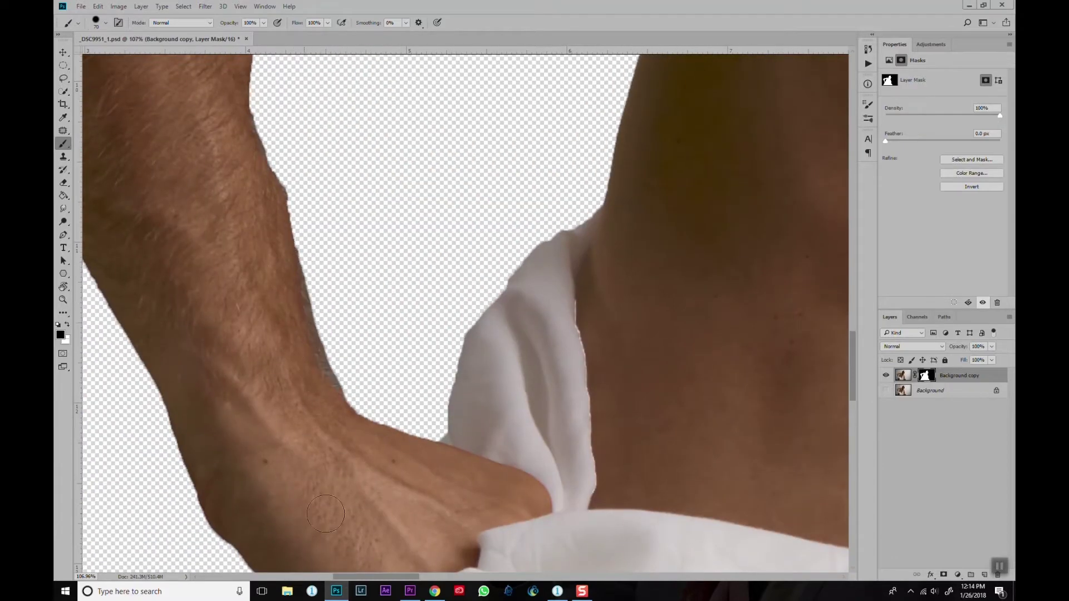
mouse_move(276, 129)
left_mouse_down()
mouse_move(342, 351)
mouse_move(324, 279)
mouse_move(341, 272)
left_mouse_up()
scroll(410, 186, "down", 4)
scroll(451, 187, "up", 3)
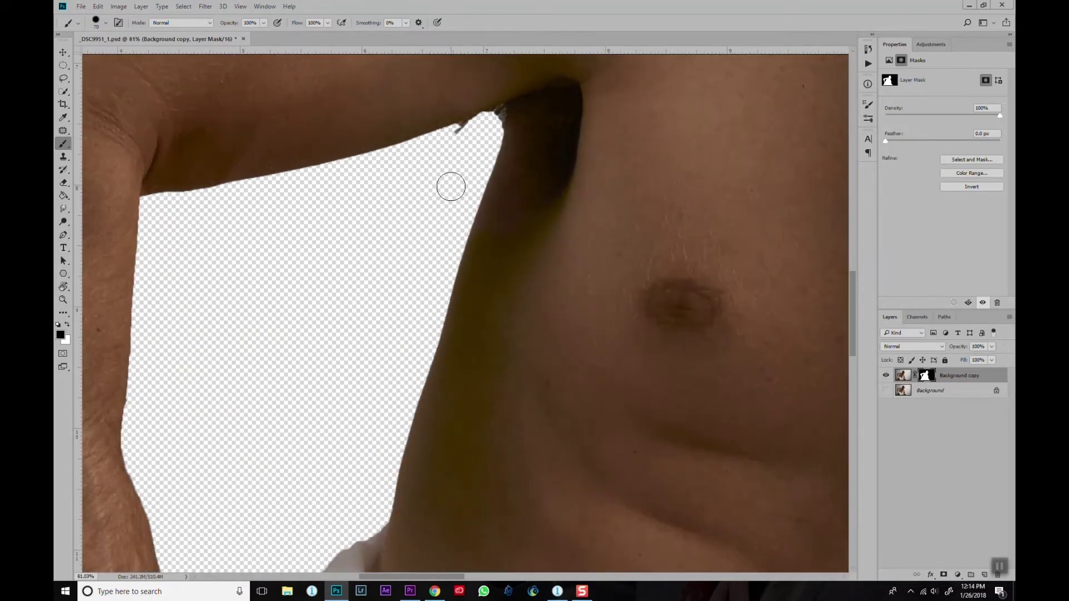
key("ctrl+0")
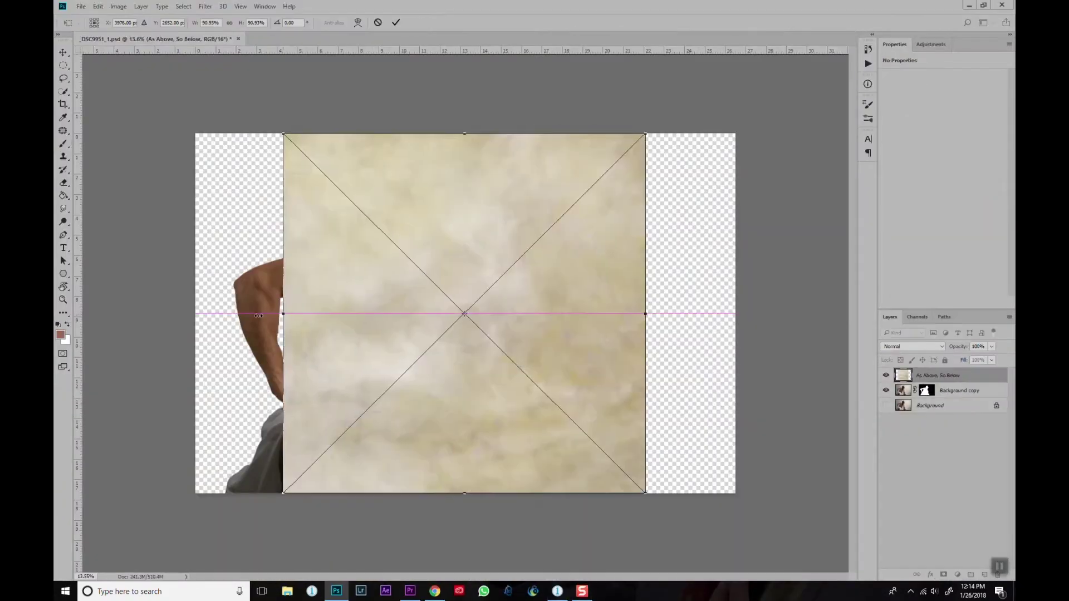
Stretch the cloud texture over the canvas, rasterize and blur it, and add Hue/Saturation at -15.
left_click_drag(282, 314, 195, 314)
left_click_drag(645, 314, 669, 314)
key("Return")
right_click(928, 375)
left_click(847, 285)
left_click(205, 6)
left_click(165, 156)
left_click(958, 575)
left_click(947, 443)
left_click_drag(943, 131, 900, 138)
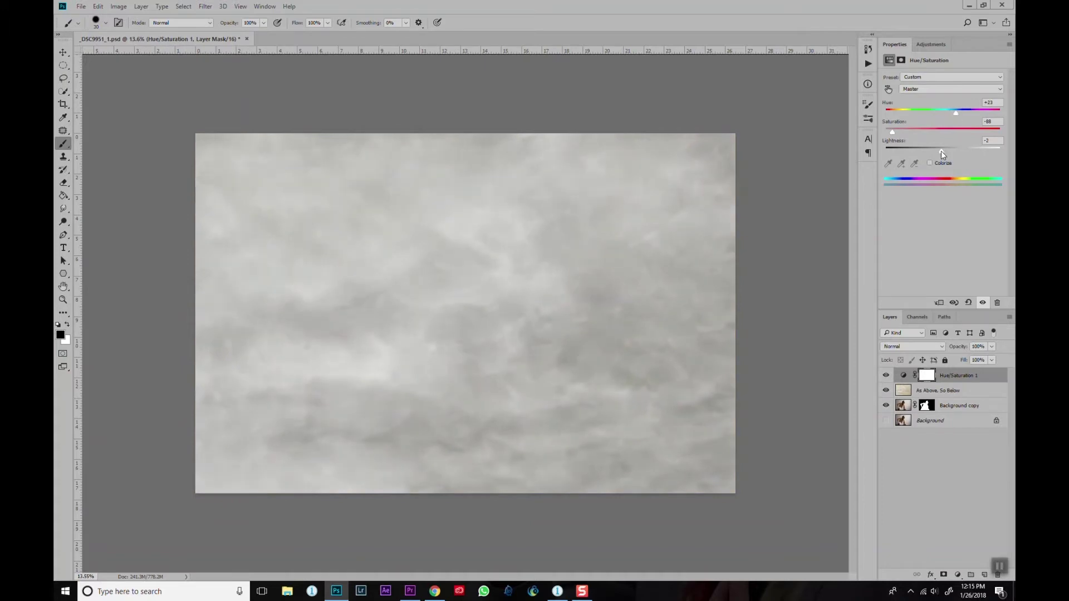
Add a Curves layer with an inverted mask and paint white brightening into the right-side clouds.
left_click(958, 575)
left_click(947, 404)
key("ctrl+i")
key("ctrl+minus")
right_click(683, 341)
right_click(621, 373)
key("Escape")
key("bracketright")
key("bracketright")
key("bracketright")
key("x")
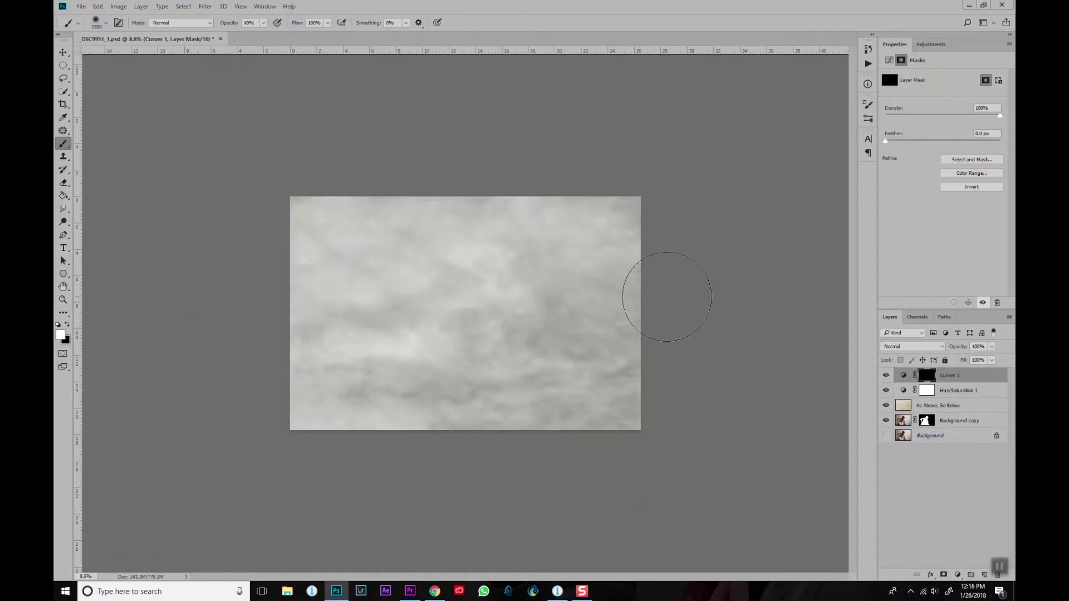
left_click_drag(660, 254, 585, 370)
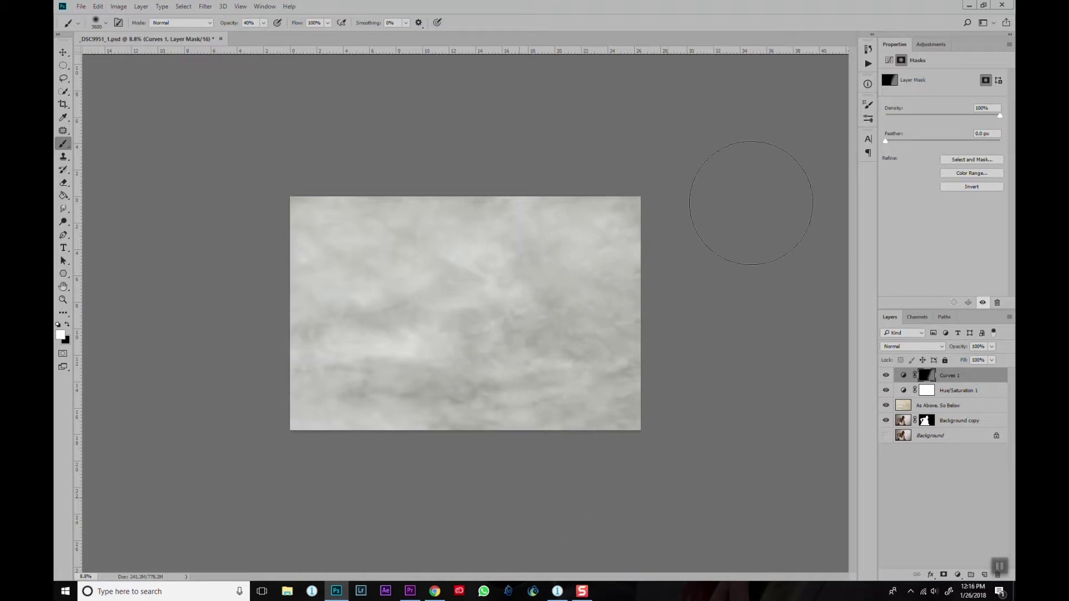
Group the three backdrop layers and give the group an inverted copy of the figure mask.
left_click(936, 406, "shift")
key("ctrl+g")
left_click_drag(926, 390, 925, 376)
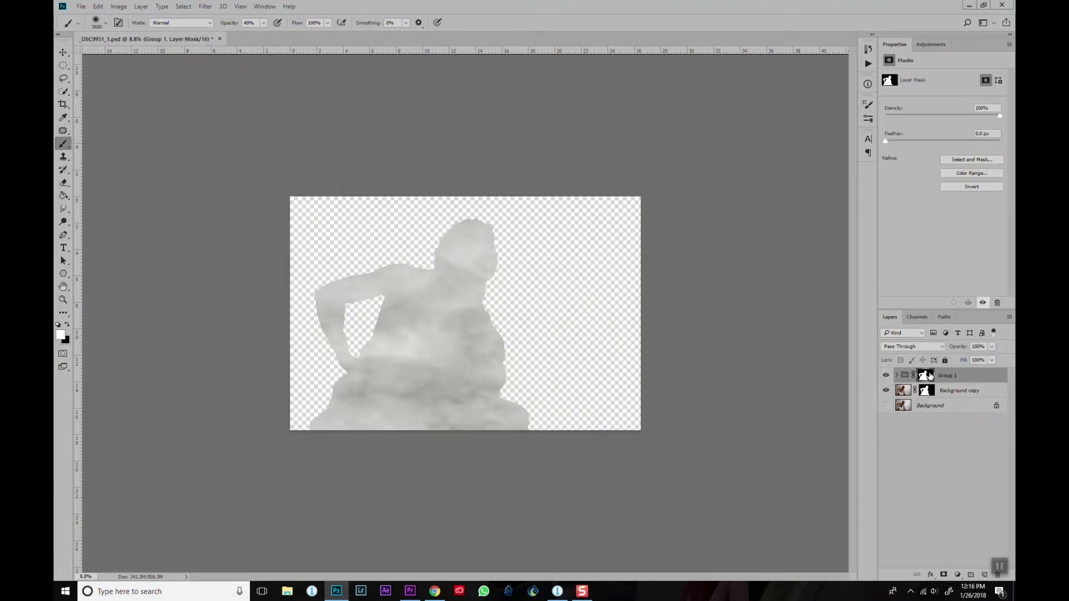
key("ctrl+i")
scroll(505, 417, "up", 2)
key("0")
key("bracketright")
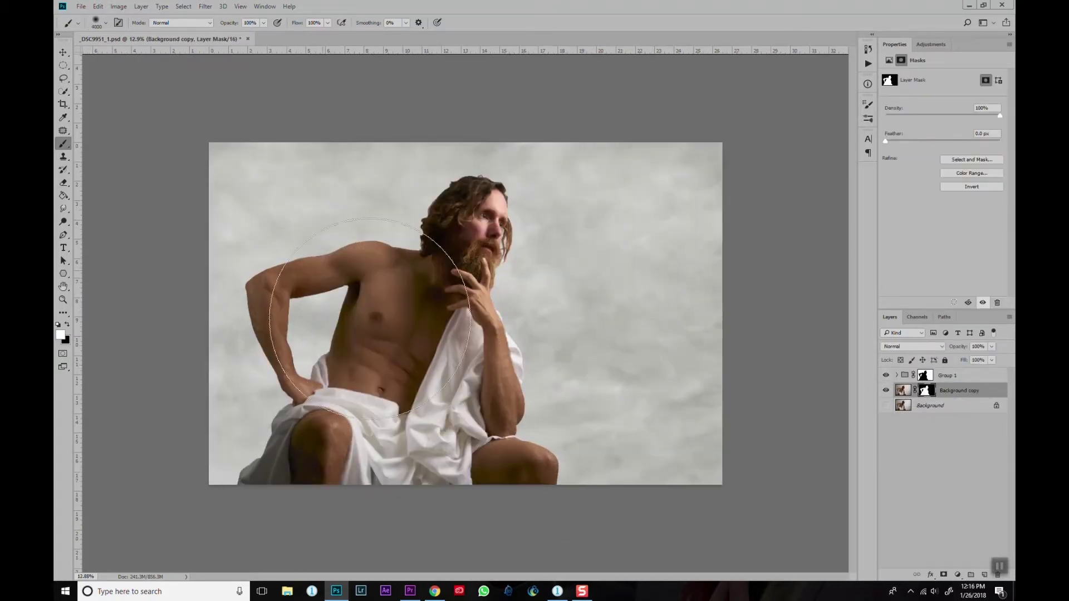
left_click(897, 375)
Darken the clouds with Curves 2, painting a feathered halo around the head at brush size 3000, 40%.
left_click(957, 575)
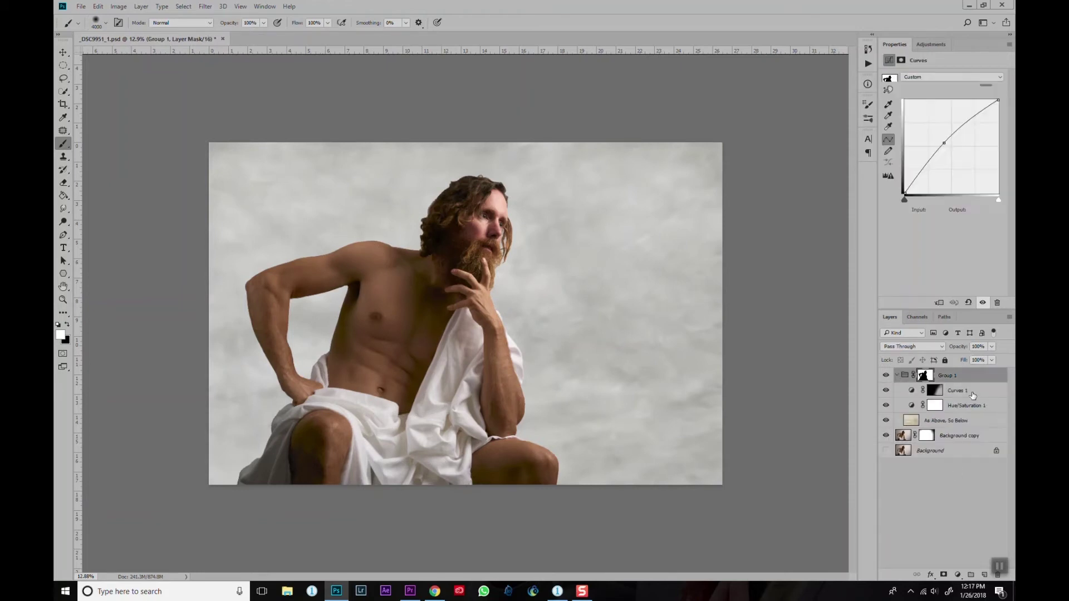
left_click(935, 412)
left_click_drag(968, 129, 969, 164)
right_click(474, 289)
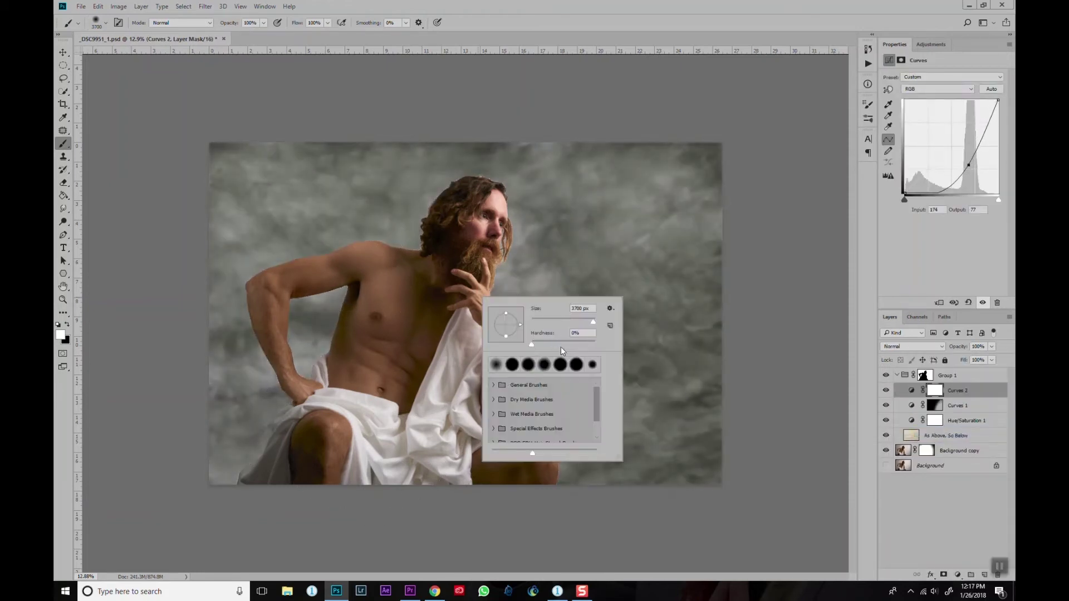
type("3000")
key("Return")
key("4")
key("x")
left_click_drag(472, 314, 479, 262)
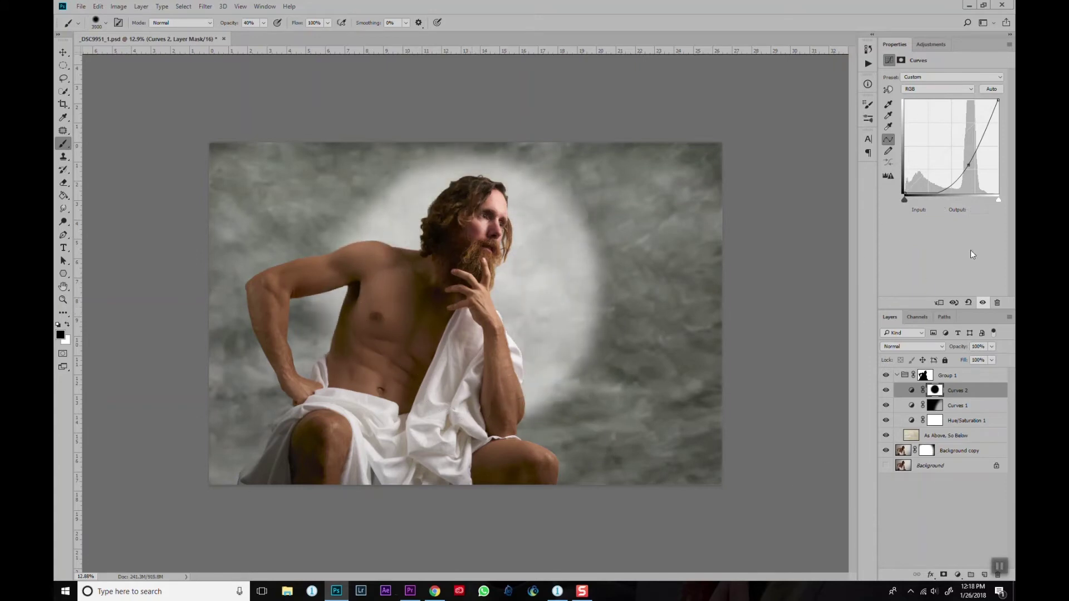
left_click(936, 391)
left_click_drag(887, 141, 915, 142)
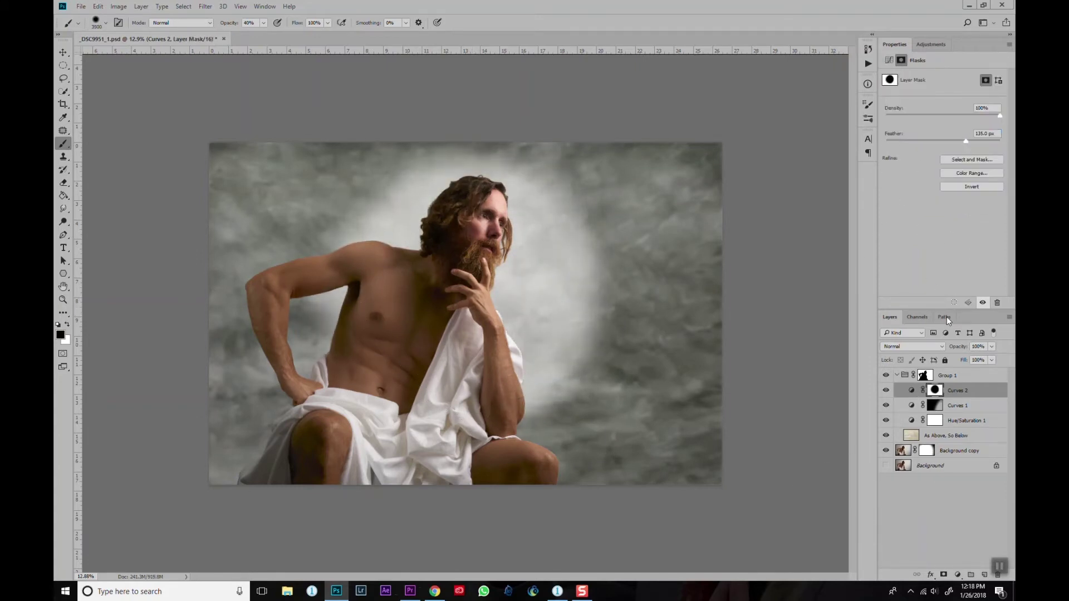
Collapse the backdrop group and stamp all visible layers into a new merged layer.
left_click(897, 376)
key("ctrl+0")
key("ctrl+shift+alt+e")
left_click(205, 6)
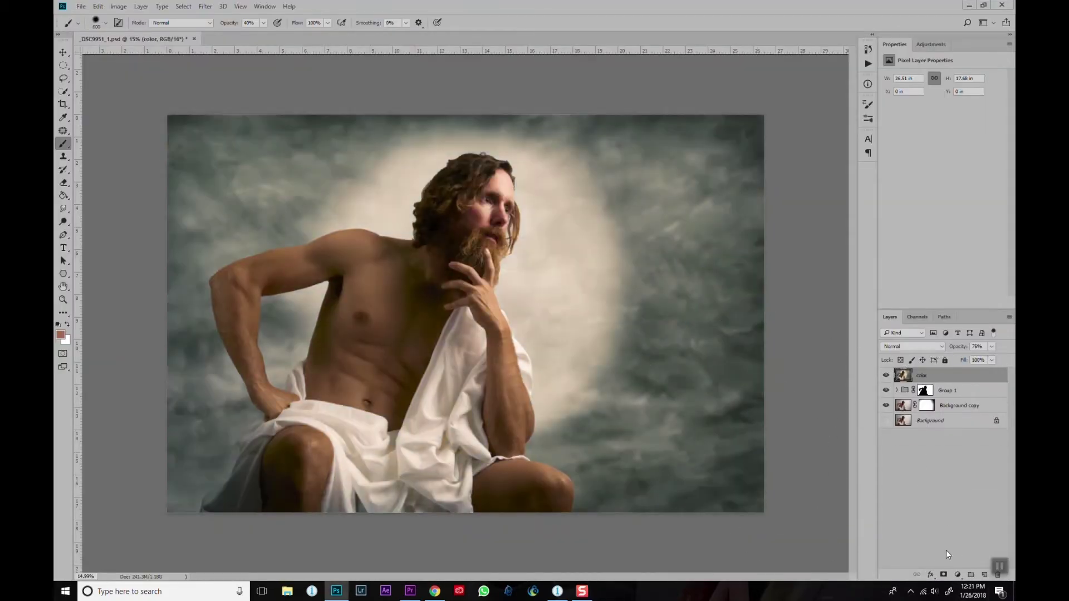
Add a Curves layer that raises the midtones, with its mask inverted to black.
left_click(958, 575)
left_click(941, 419)
left_click_drag(942, 156, 943, 142)
left_click(925, 378)
key("ctrl+i")
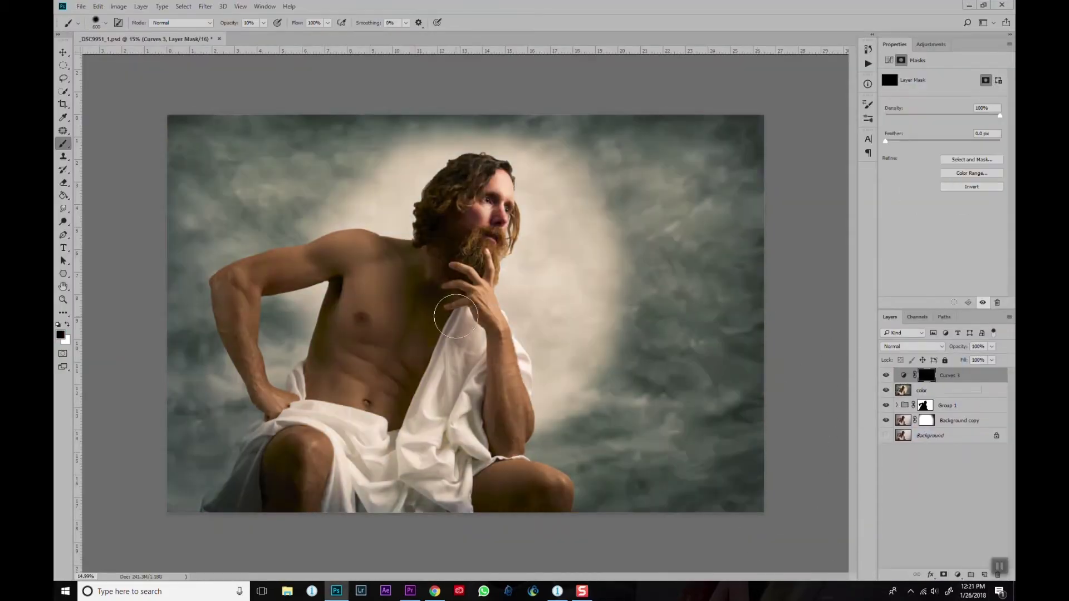
Paint the brightening onto the body with a 400-size white brush at 10% opacity.
scroll(435, 305, "up", 3)
key("x")
right_click(394, 323)
key("Escape")
key("1")
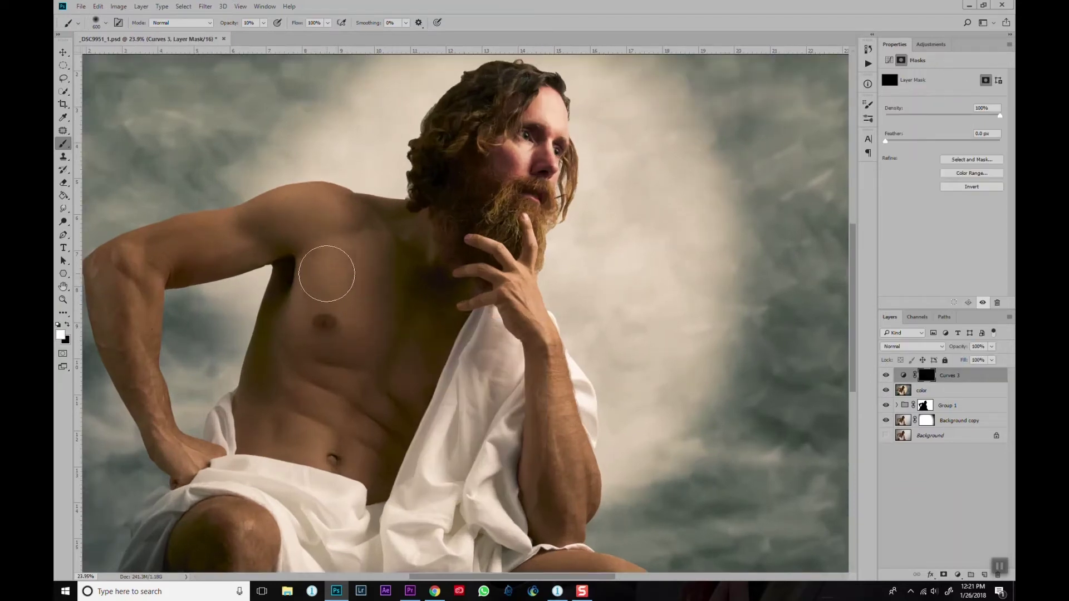
key("bracketleft")
key("bracketleft")
left_click_drag(194, 422, 207, 259)
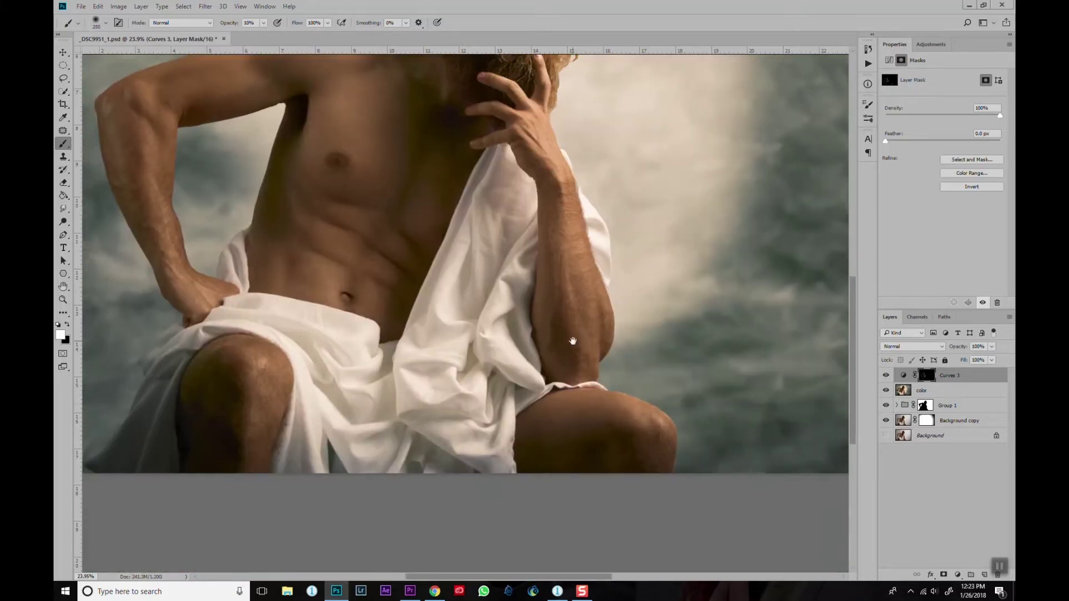
left_click_drag(574, 351, 486, 475)
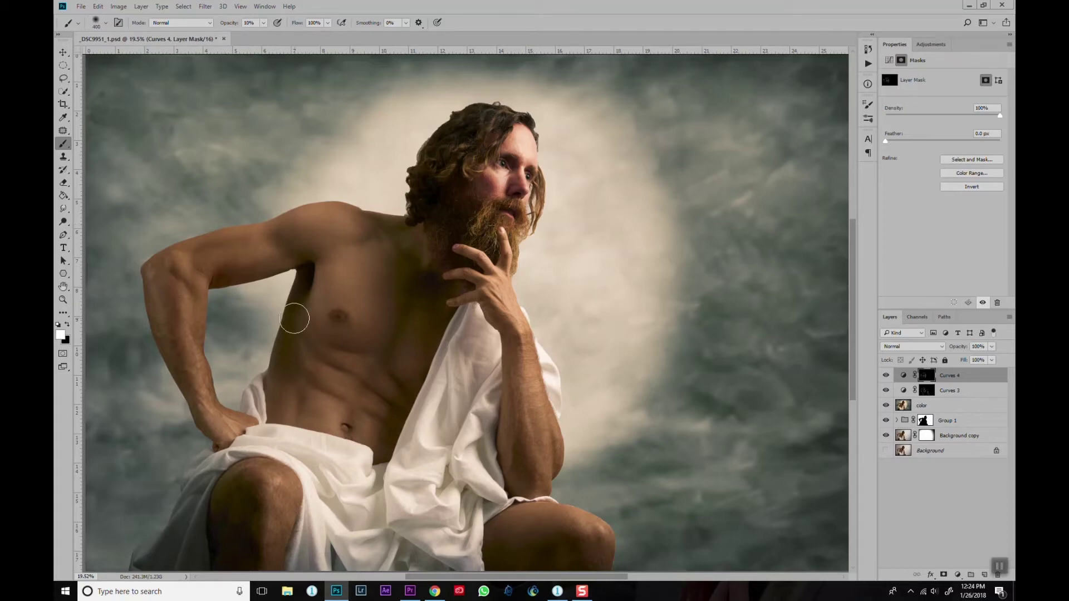
Paint more Curves 4 shading around the face and beard with 150–200 brushes.
left_click_drag(294, 318, 425, 233)
key("bracketleft")
key("bracketleft")
key("bracketleft")
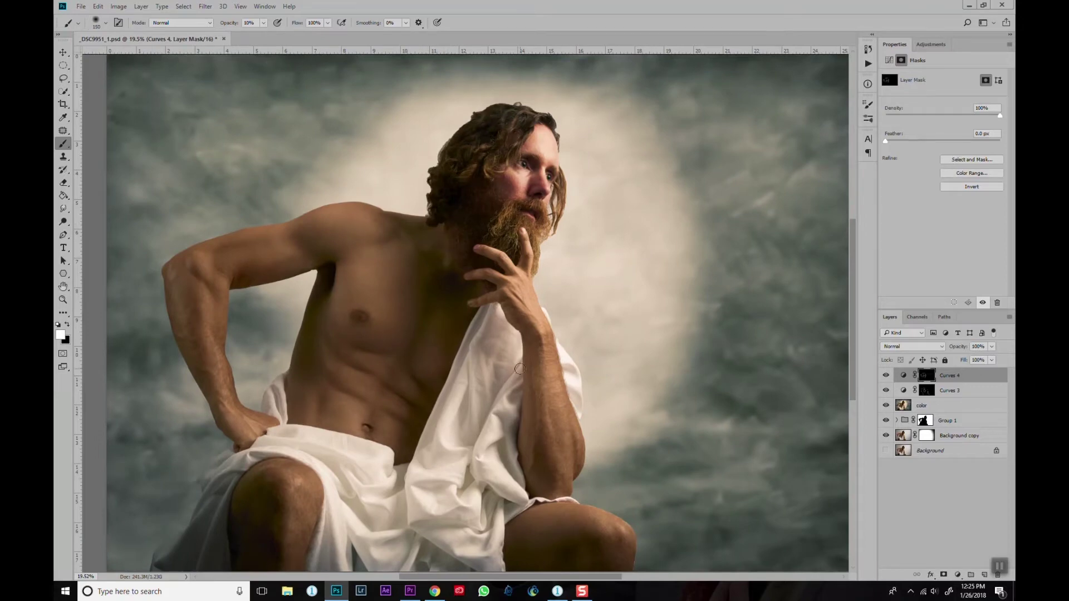
scroll(519, 369, "down", 3)
scroll(520, 368, "right", 3)
key("bracketright")
key("bracketright")
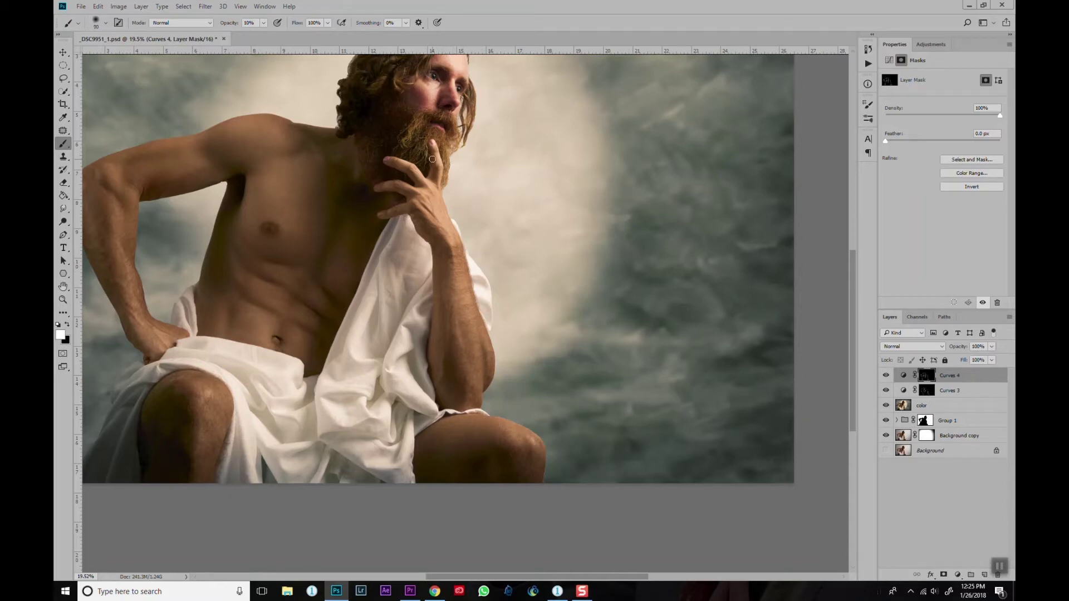
key("ctrl+0")
View the Curves 4 mask as a red overlay.
left_click(927, 376, "alt")
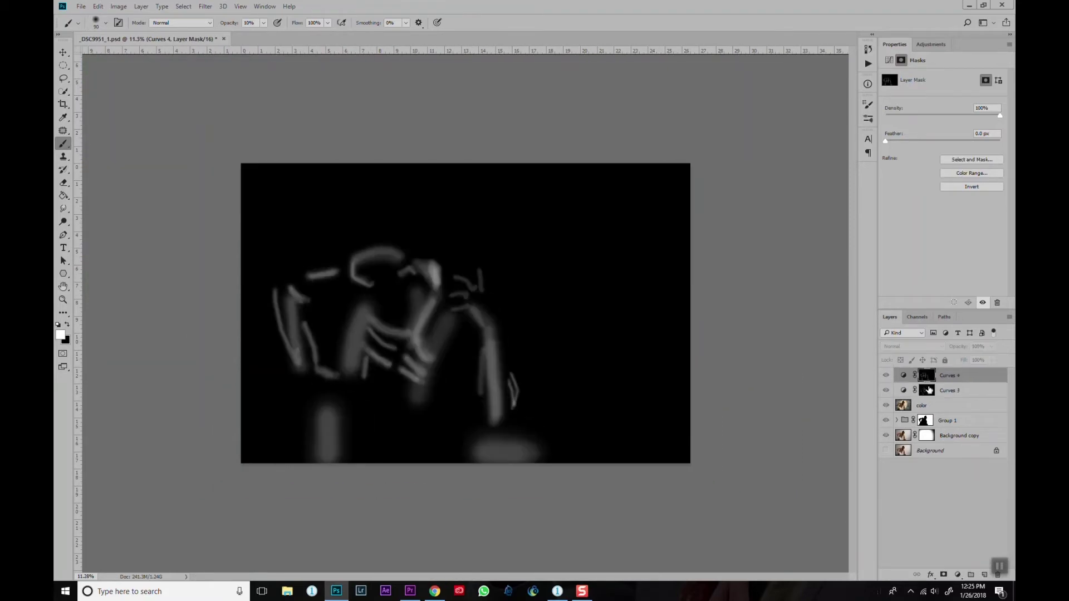
key("backslash")
key("backslash")
left_click(958, 575)
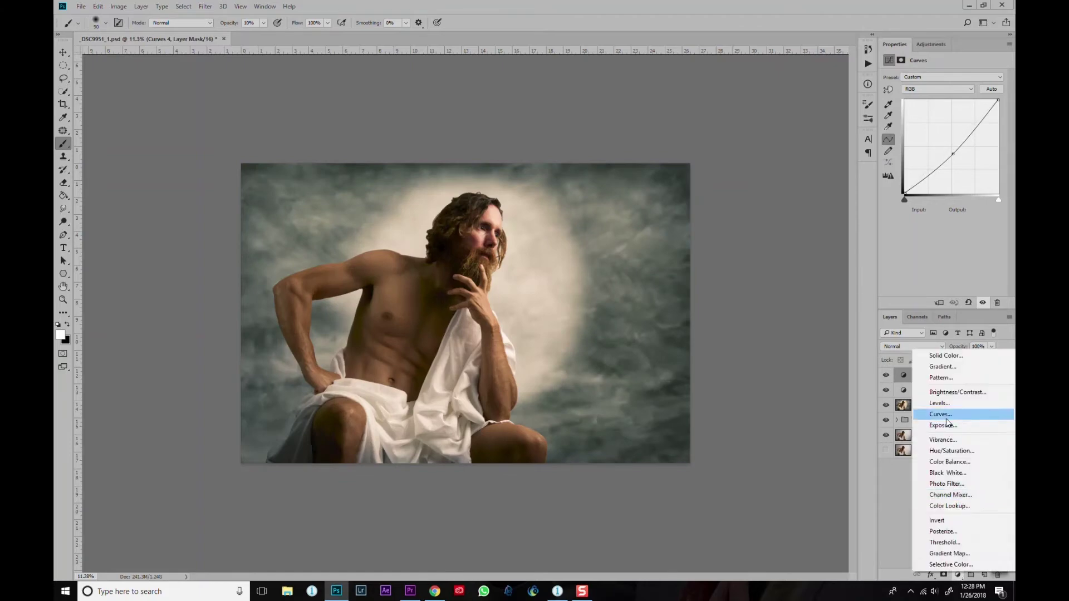
Add Curves 5 with a black mask and start painting detail into the drape close up.
left_click(946, 427)
key("ctrl+i")
scroll(590, 223, "up", 3)
scroll(591, 168, "up", 2)
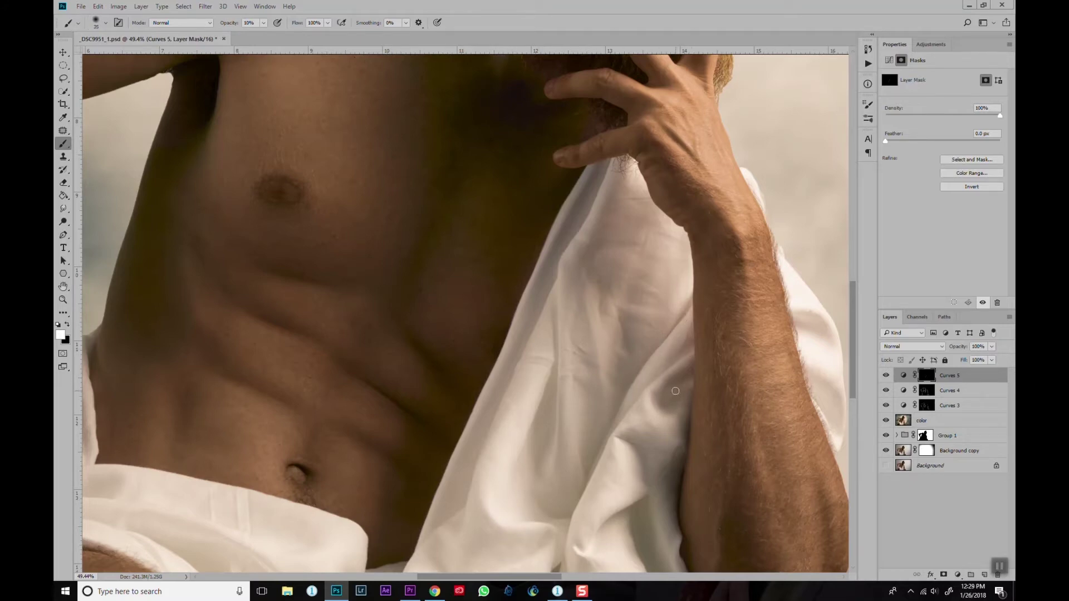
scroll(622, 449, "down", 3)
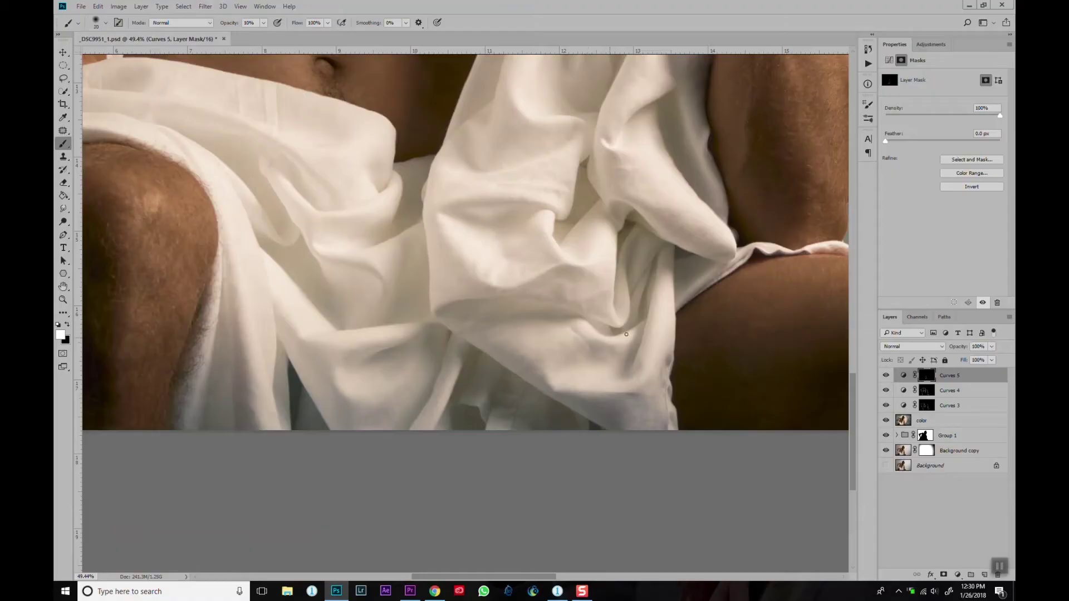
key("bracketright")
Paint Curves 5 detail into the drape folds, switching between 150 and 50 brushes.
left_click_drag(484, 354, 609, 324)
key("bracketright")
key("bracketright")
key("bracketright")
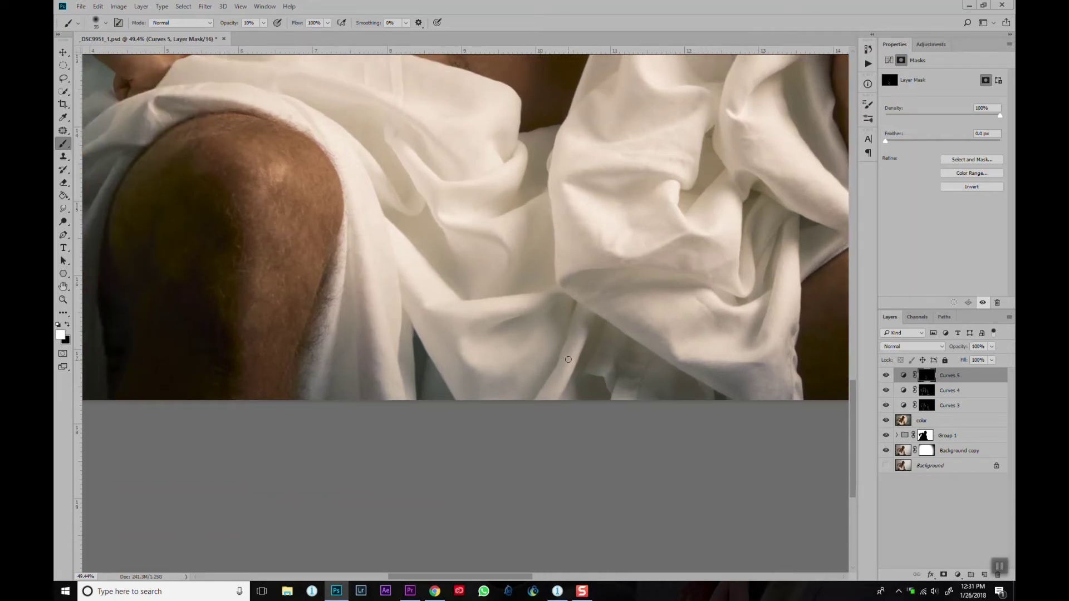
key("bracketright")
key("bracketright")
key("bracketright")
key("bracketright")
key("bracketright")
key("bracketright")
key("bracketleft")
key("bracketleft")
key("bracketleft")
scroll(496, 94, "up", 2)
scroll(495, 94, "left", 5)
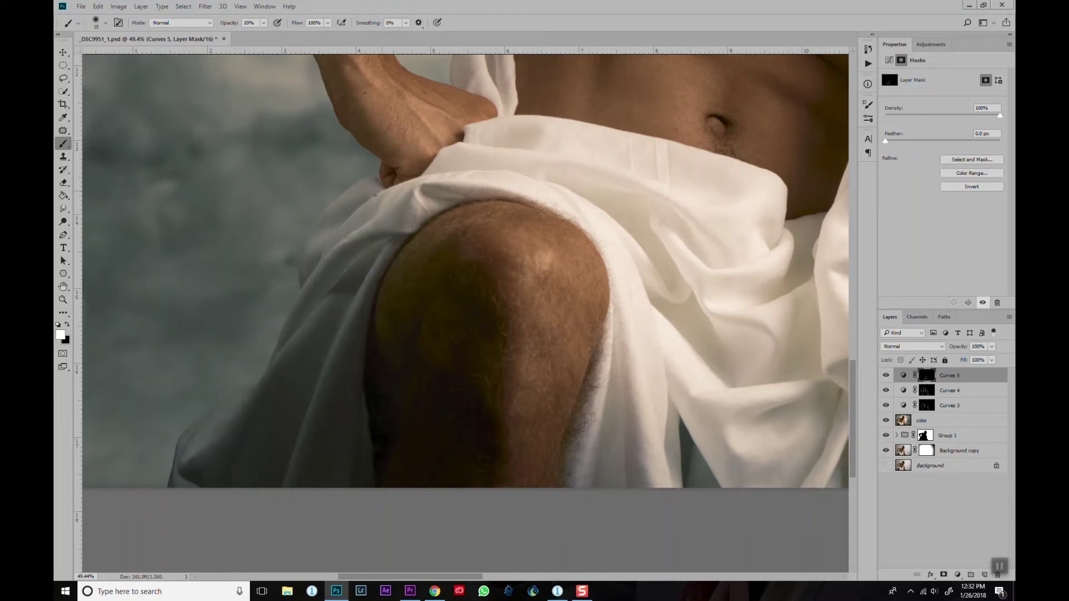
scroll(385, 242, "up", 4)
scroll(385, 242, "right", 2)
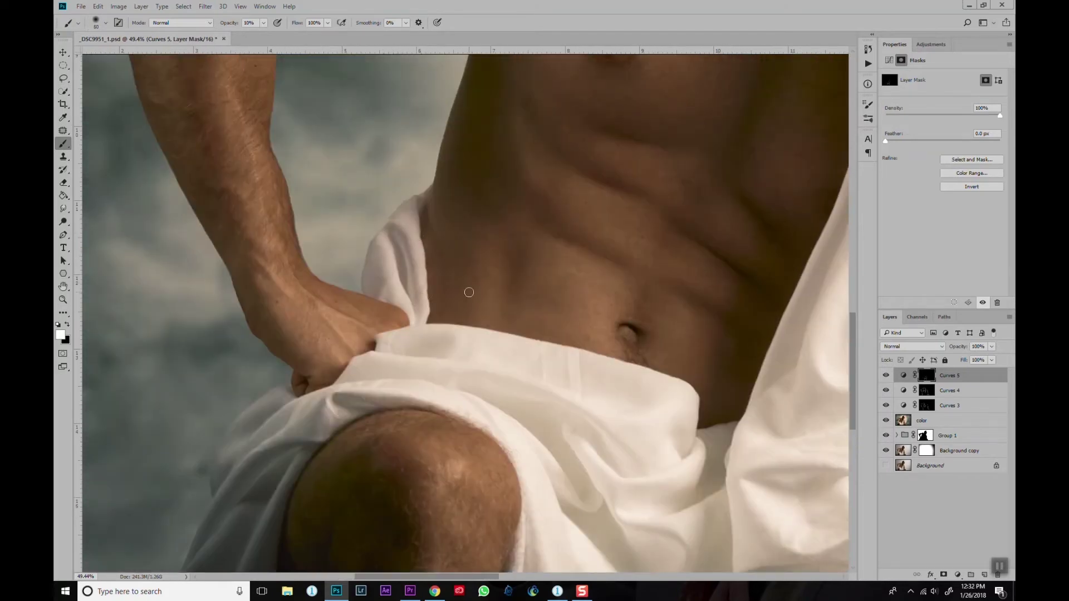
Add Curves 6 pulled down to darken, with its mask inverted to black.
key("ctrl+0")
left_click(958, 575)
left_click(936, 417)
left_click_drag(951, 148, 953, 164)
key("ctrl+i")
scroll(555, 120, "up", 6)
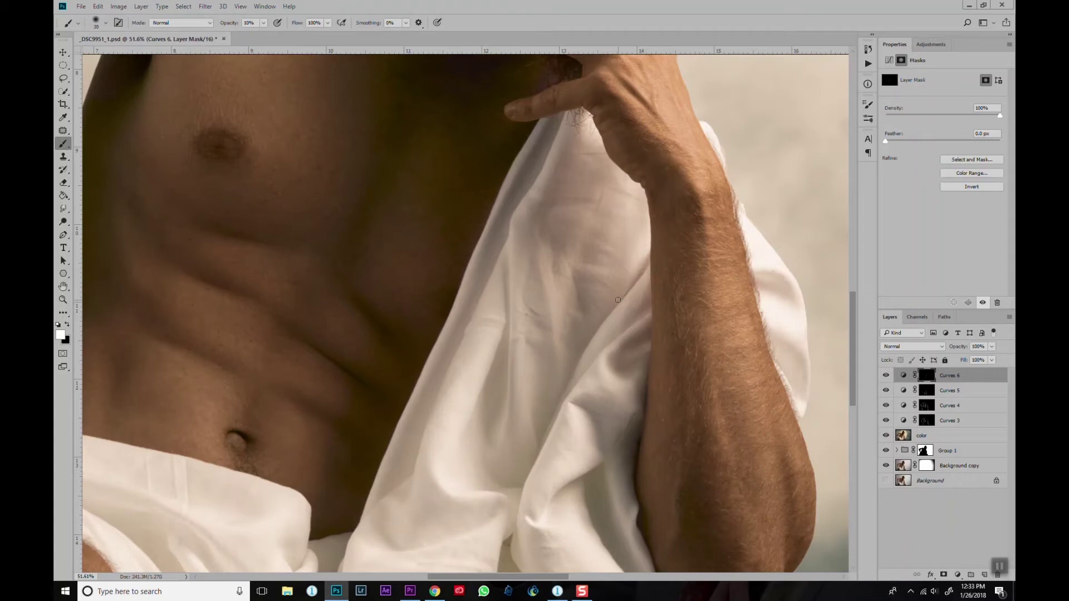
Paint the Curves 6 darkening mask into the drape folds, knee edge and raised forearm.
key("bracketright")
key("bracketright")
scroll(574, 387, "down", 3)
scroll(574, 386, "right", 1)
key("bracketright")
key("bracketright")
key("bracketright")
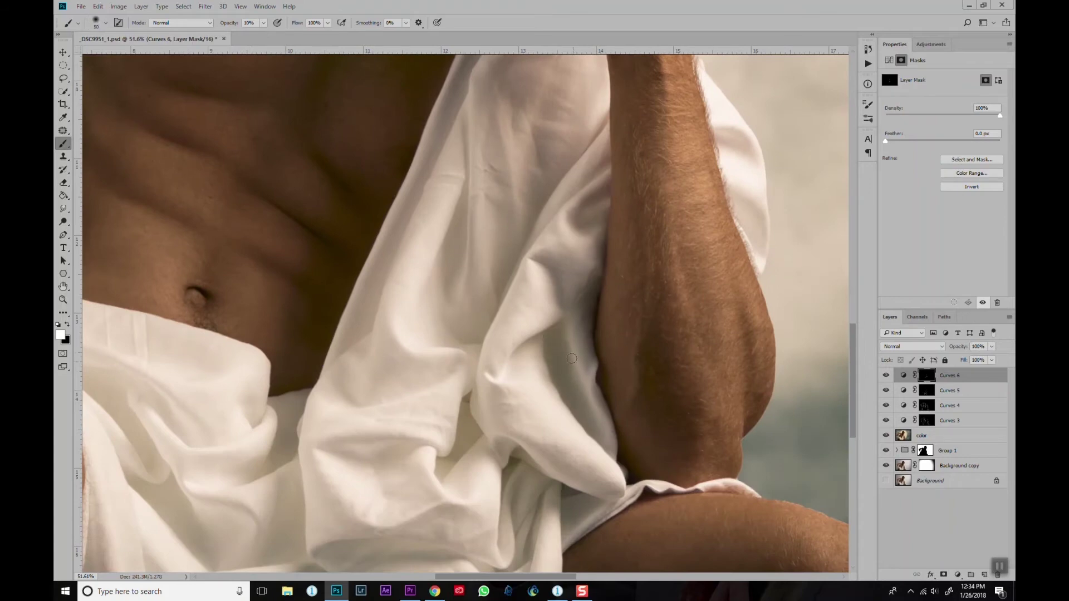
scroll(484, 289, "down", 1)
scroll(485, 290, "left", 2)
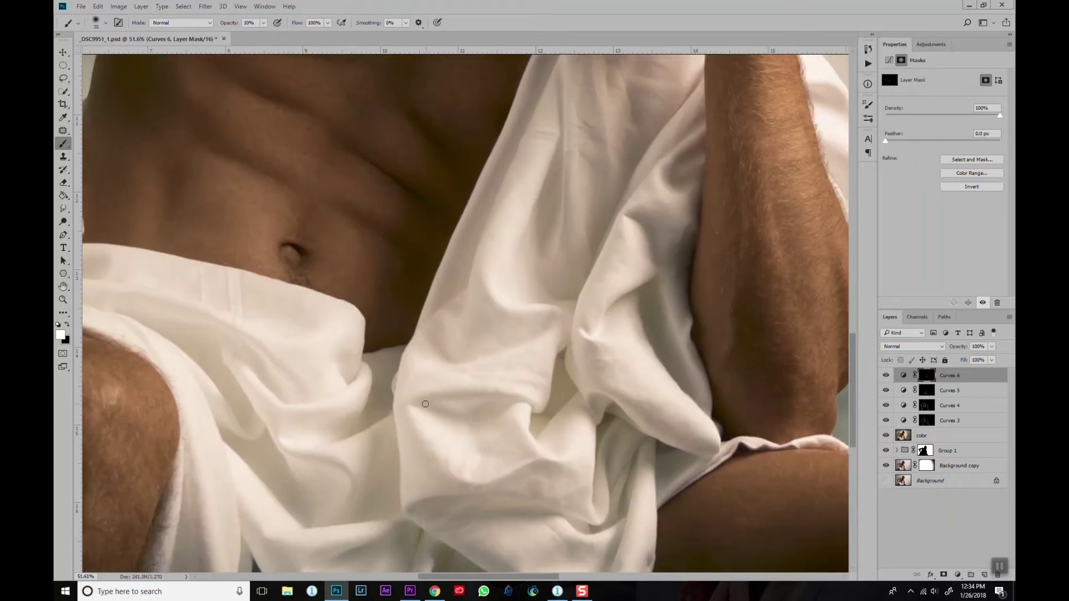
scroll(441, 361, "down", 2)
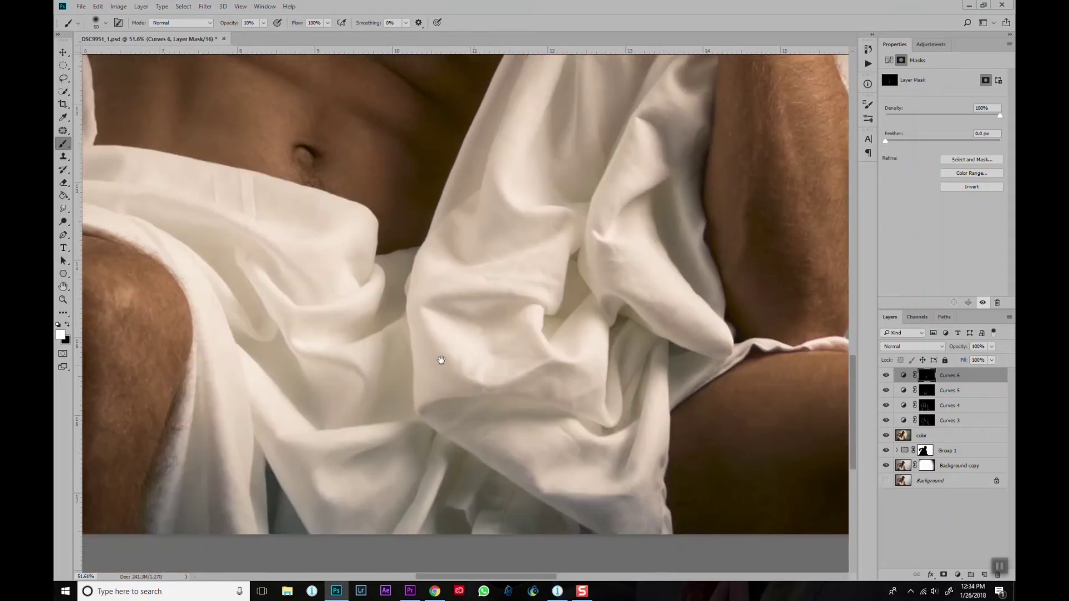
scroll(446, 356, "down", 1)
scroll(457, 341, "down", 1)
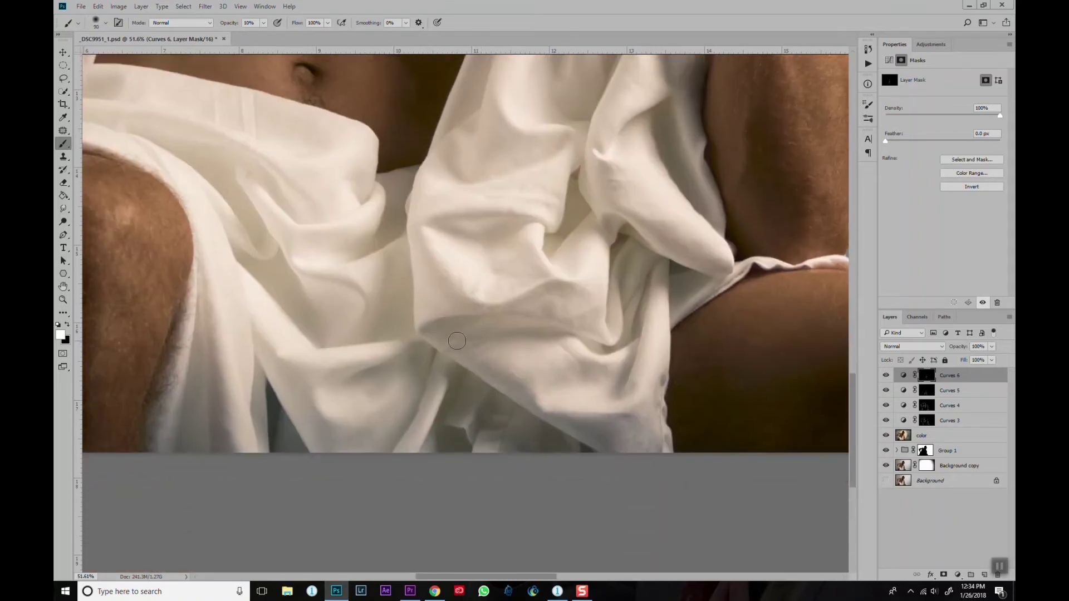
key("bracketleft")
key("bracketleft")
key("bracketleft")
key("bracketleft")
key("bracketleft")
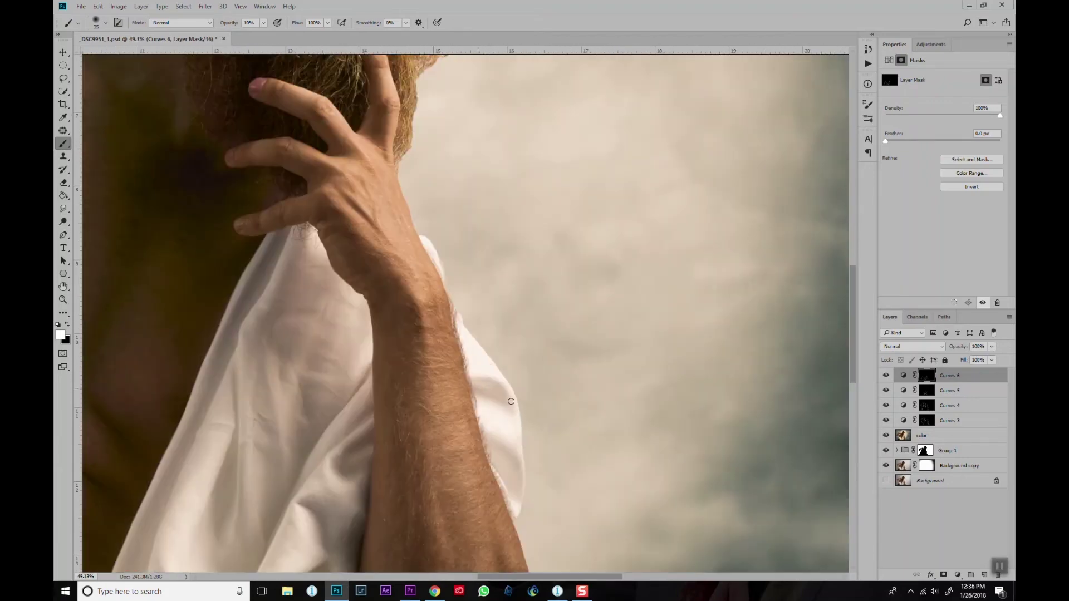
key("bracketright")
scroll(451, 409, "down", 5)
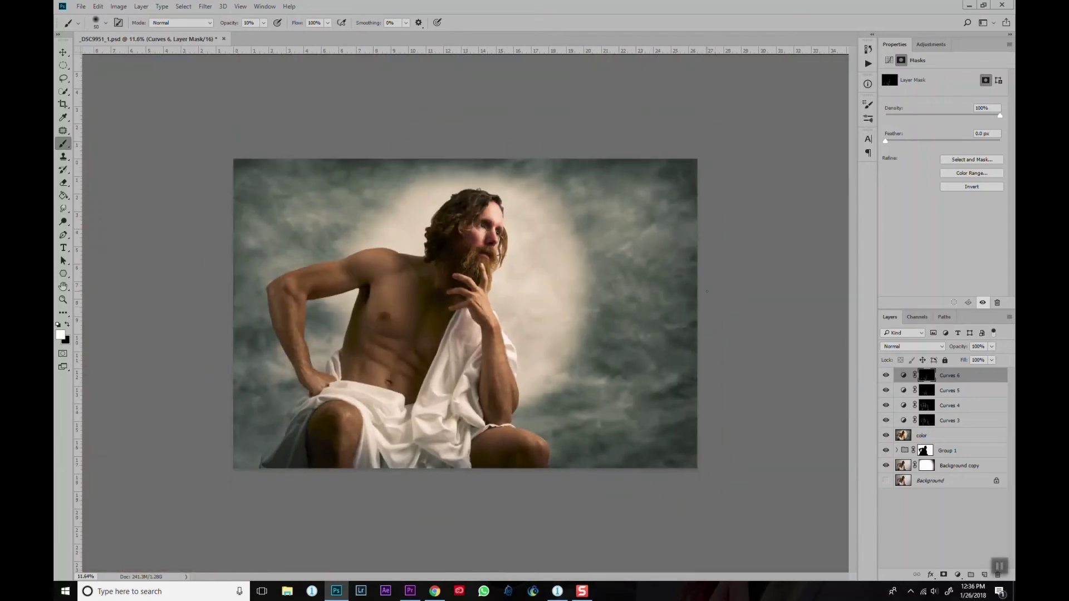
Preview the Curves 6 mask in black and white, then reselect that layer mask.
left_click(926, 376, "alt")
left_click(903, 391)
left_click(927, 375)
scroll(444, 360, "up", 1)
scroll(444, 360, "down", 1)
Add Curves 7 with a slightly raised curve and an inverted black mask.
left_click(957, 575)
left_click(946, 421)
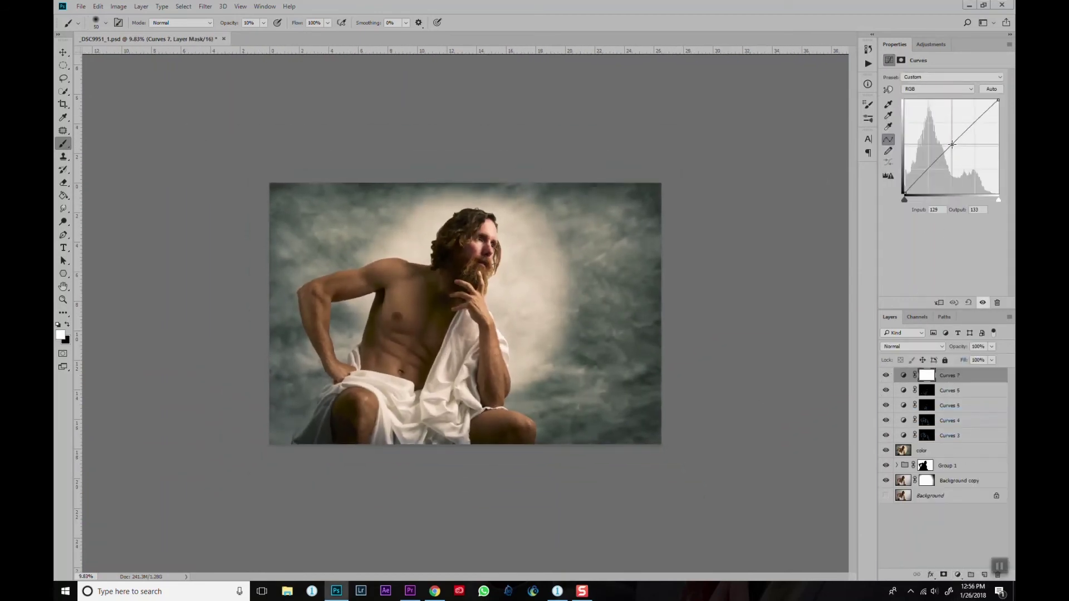
left_click(926, 375)
key("ctrl+i")
scroll(476, 253, "up", 2)
scroll(476, 253, "up", 3)
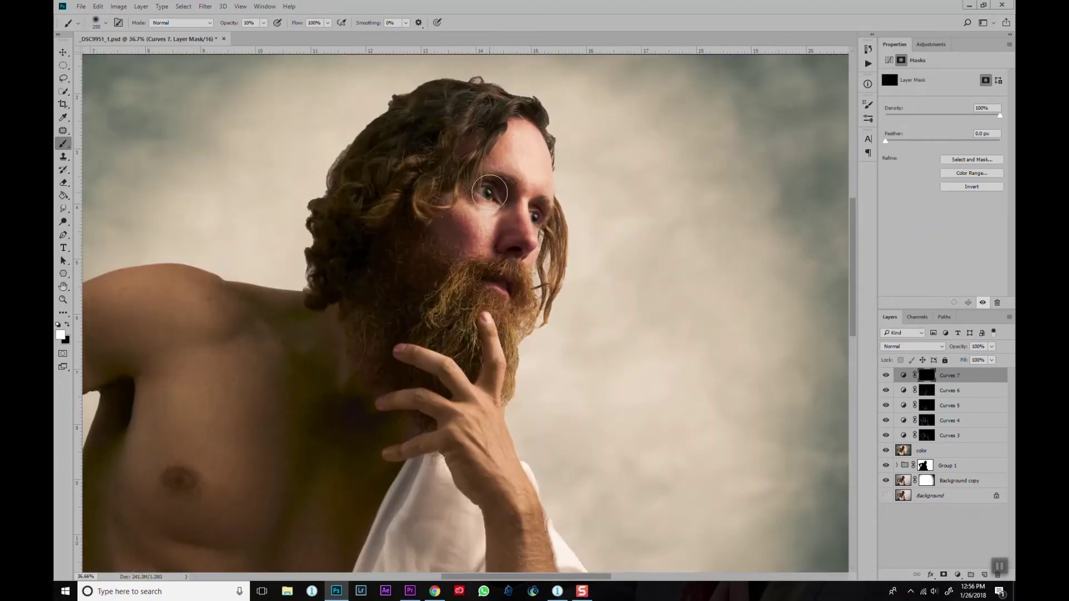
Add Curves 8 with a black mask and a warm highlight target colour.
left_click(958, 574)
left_click(947, 422)
key("ctrl+i")
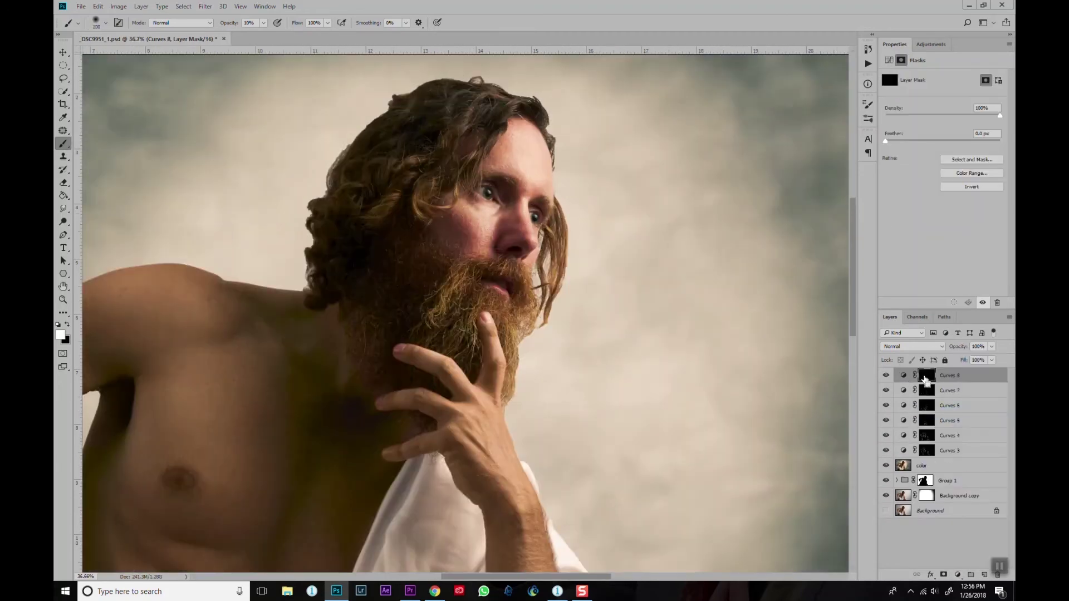
double_click(889, 105)
left_click(322, 106)
left_click(510, 219)
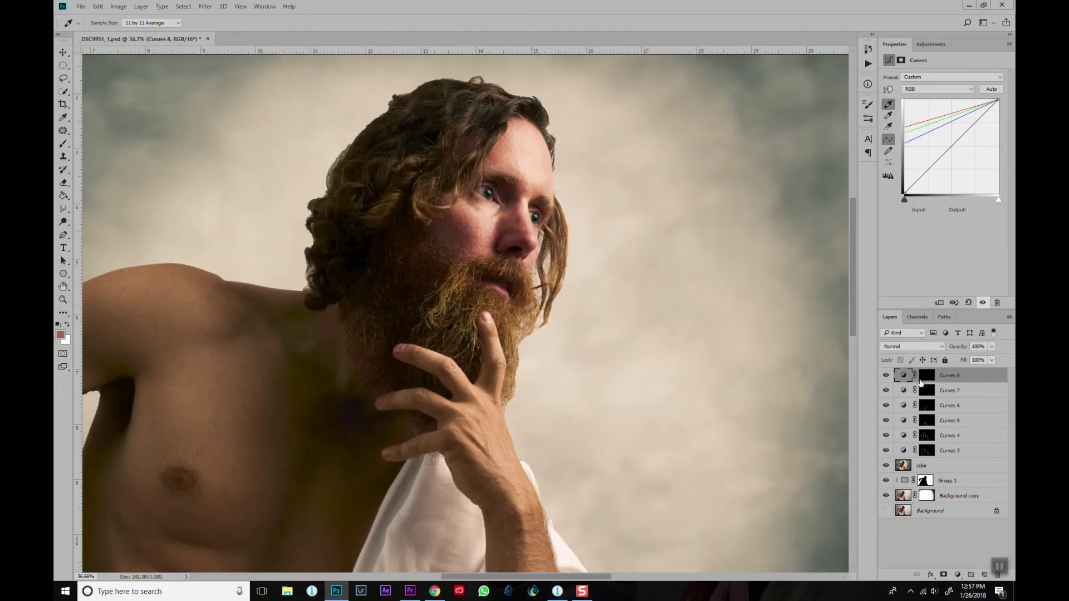
left_click(926, 375)
Lightly paint the masks around the eyes and throat with a smaller brush, and duplicate Curves 7.
key("b")
key("bracketleft")
key("bracketleft")
key("bracketleft")
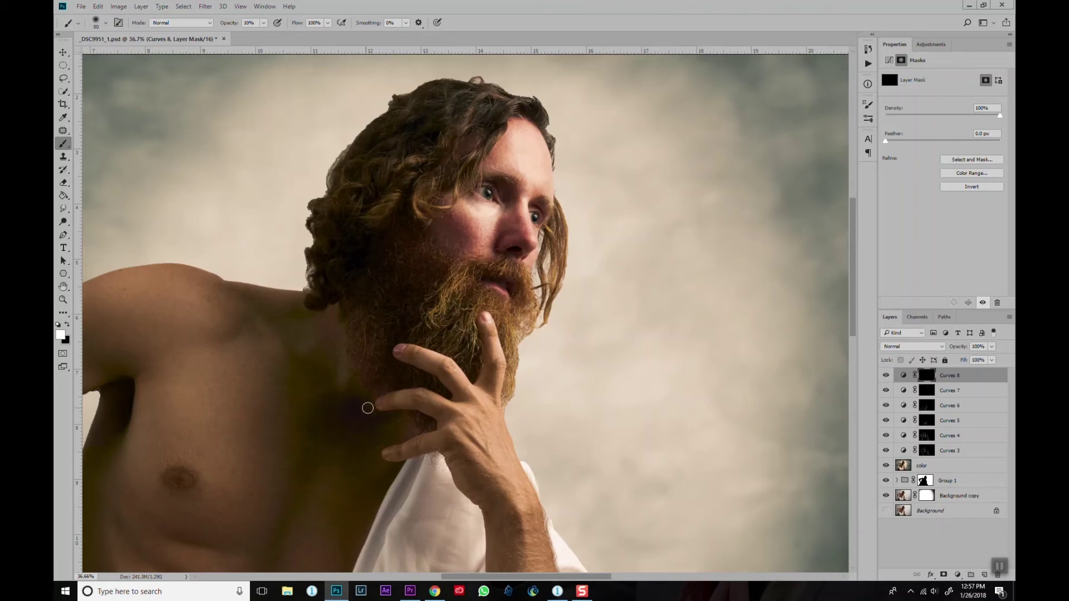
scroll(549, 112, "down", 5)
left_click_drag(949, 390, 951, 402)
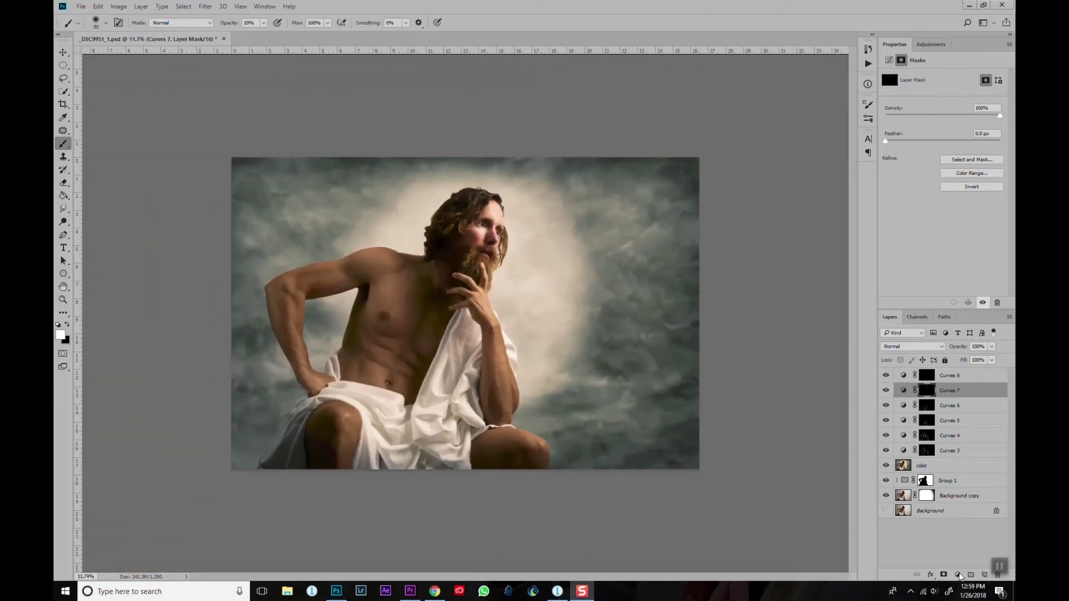
At 70% brush opacity, brighten Curves 9 hair strands beside the face and atop the head.
scroll(466, 224, "up", 5)
key("7")
right_click(408, 122)
key("Return")
mouse_move(453, 192)
left_mouse_down()
mouse_move(491, 184)
mouse_move(493, 208)
left_mouse_up()
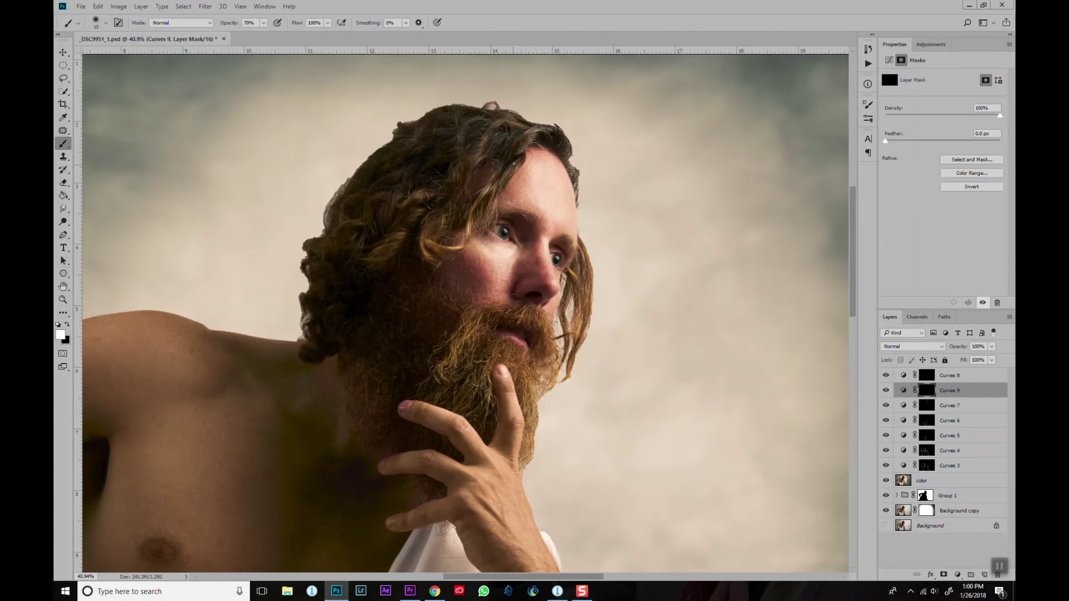
left_click_drag(471, 217, 454, 213)
left_click_drag(521, 128, 483, 141)
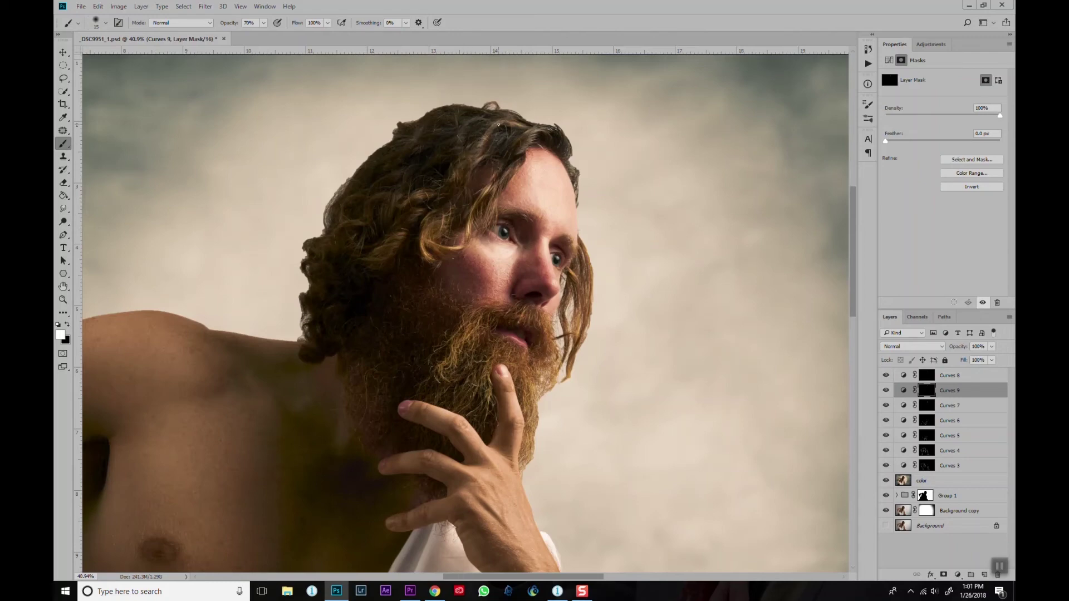
left_click_drag(385, 256, 398, 237)
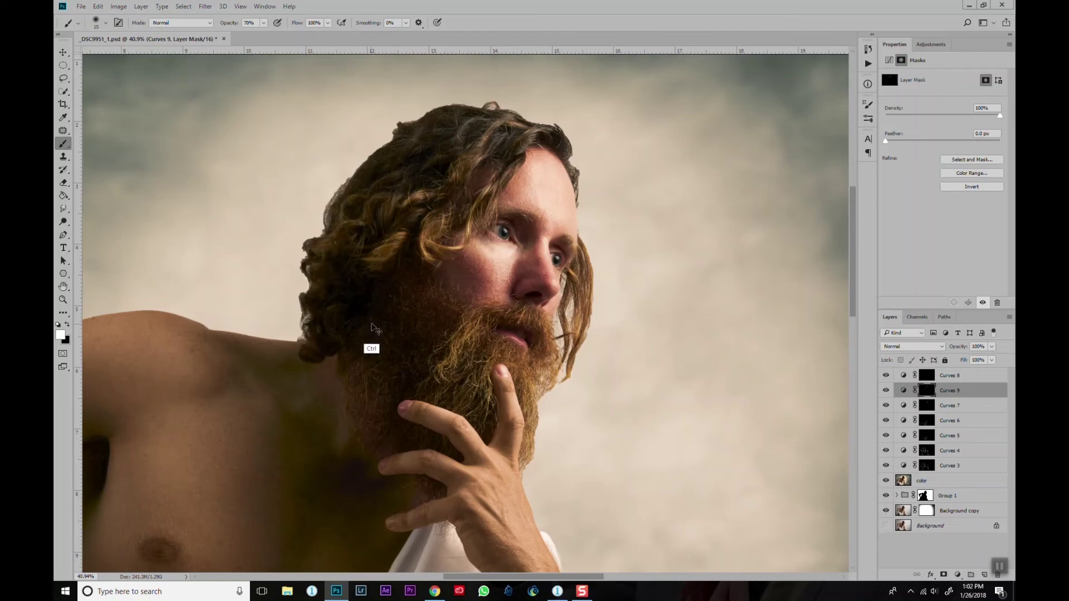
Brighten hair along the top of the head and beard strands below the mouth and chin.
key("x")
key("x")
key("bracketleft")
key("bracketleft")
key("bracketleft")
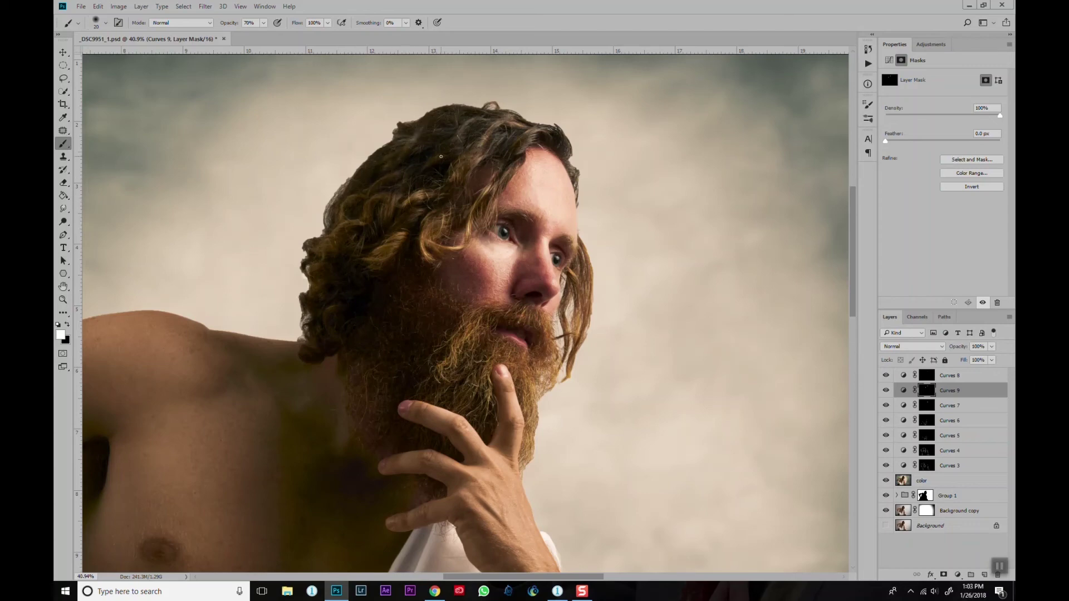
mouse_move(426, 135)
left_mouse_down()
mouse_move(462, 118)
mouse_move(490, 130)
left_mouse_up()
mouse_move(481, 311)
left_mouse_down()
mouse_move(443, 372)
mouse_move(472, 333)
mouse_move(497, 332)
mouse_move(490, 422)
left_mouse_up()
mouse_move(487, 362)
left_mouse_down()
mouse_move(521, 373)
mouse_move(529, 451)
left_mouse_up()
left_click_drag(524, 373, 538, 390)
left_click_drag(504, 306, 543, 348)
left_click_drag(480, 315, 454, 375)
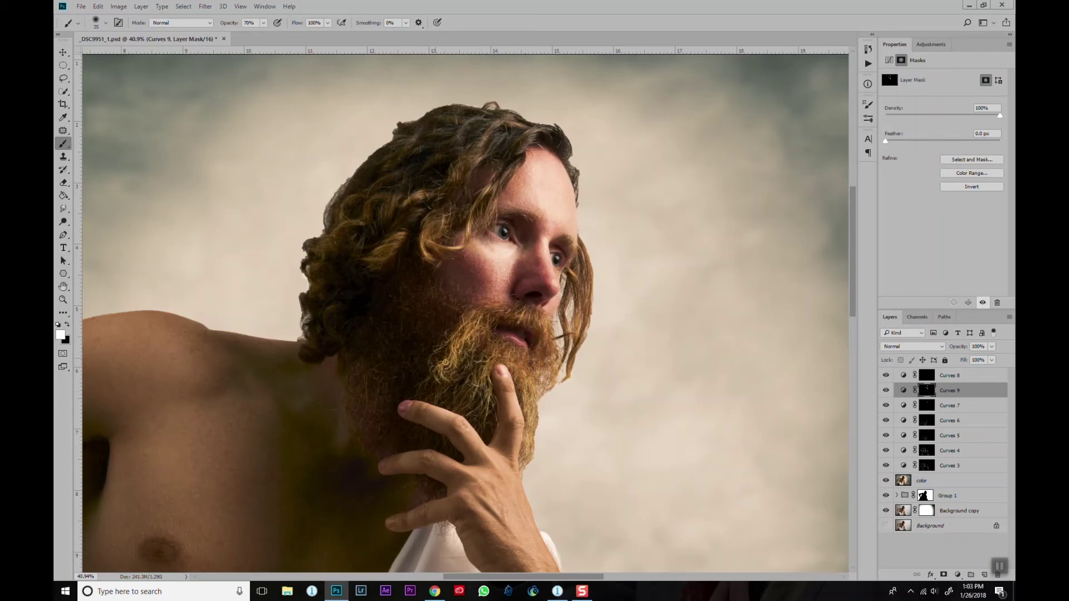
Brighten finer hair strands right of the face and display the Curves 9 settings.
mouse_move(573, 273)
left_mouse_down()
mouse_move(566, 323)
mouse_move(582, 351)
left_mouse_up()
key("bracketleft")
mouse_move(588, 242)
left_mouse_down()
mouse_move(590, 289)
mouse_move(571, 289)
left_mouse_up()
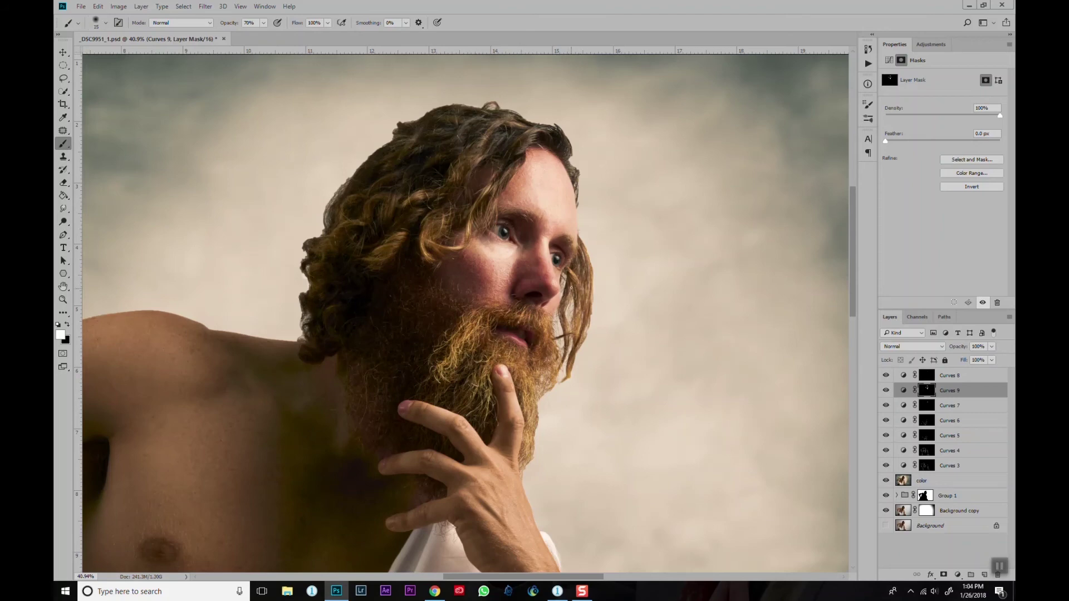
scroll(570, 289, "down", 3)
scroll(571, 289, "down", 3)
left_click(904, 391)
Try tweaking the Curves 9 curve, dismiss the error, and select Curves 8.
left_click_drag(946, 137, 947, 134)
key("Return")
left_click(958, 376)
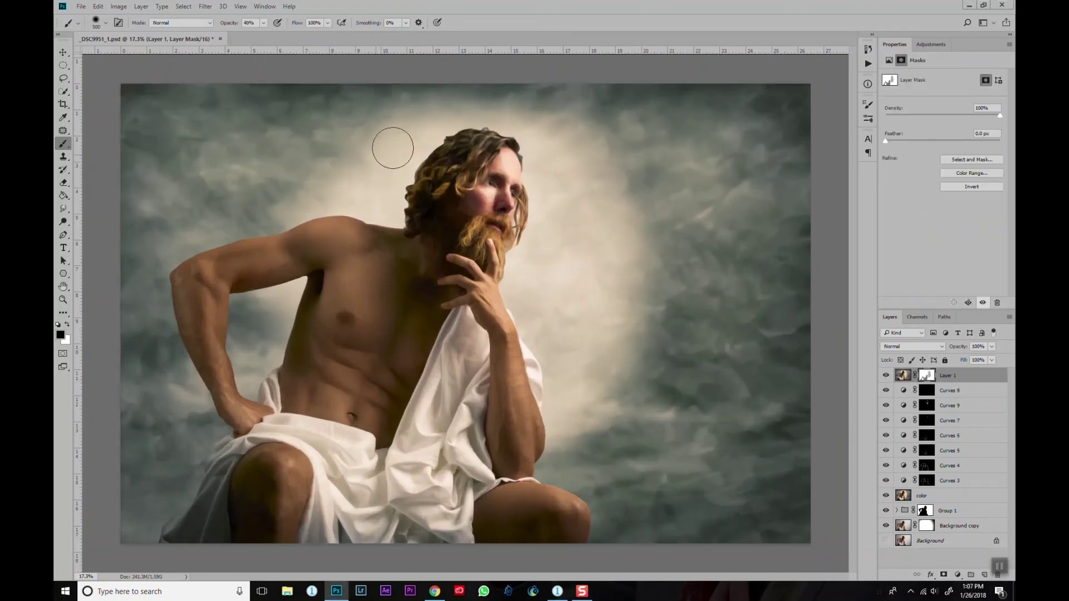
scroll(392, 148, "down", 2)
Add a yellow Solid Color fill layer set to Multiply at 7% opacity.
left_click(958, 575)
left_click(944, 363)
left_click(186, 143)
left_click_drag(232, 229, 233, 220)
left_click(322, 105)
left_click(912, 347)
left_click(893, 379)
left_click_drag(958, 346, 926, 359)
left_click(958, 574)
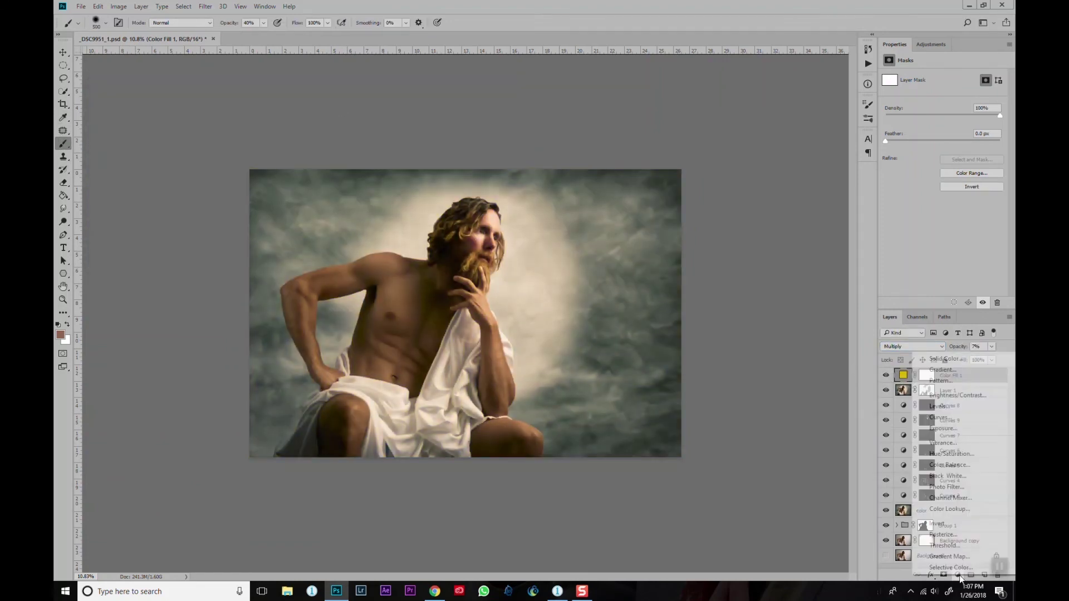
Add a Levels 1 layer and drag its white input from 255 to 220.
left_click(941, 406)
left_click_drag(1001, 148, 988, 147)
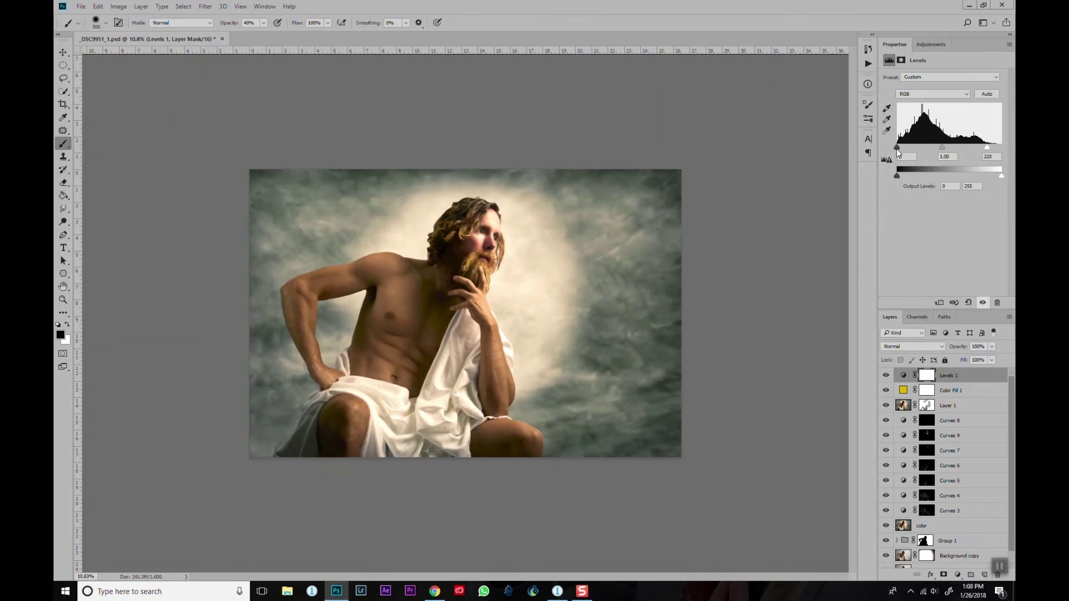